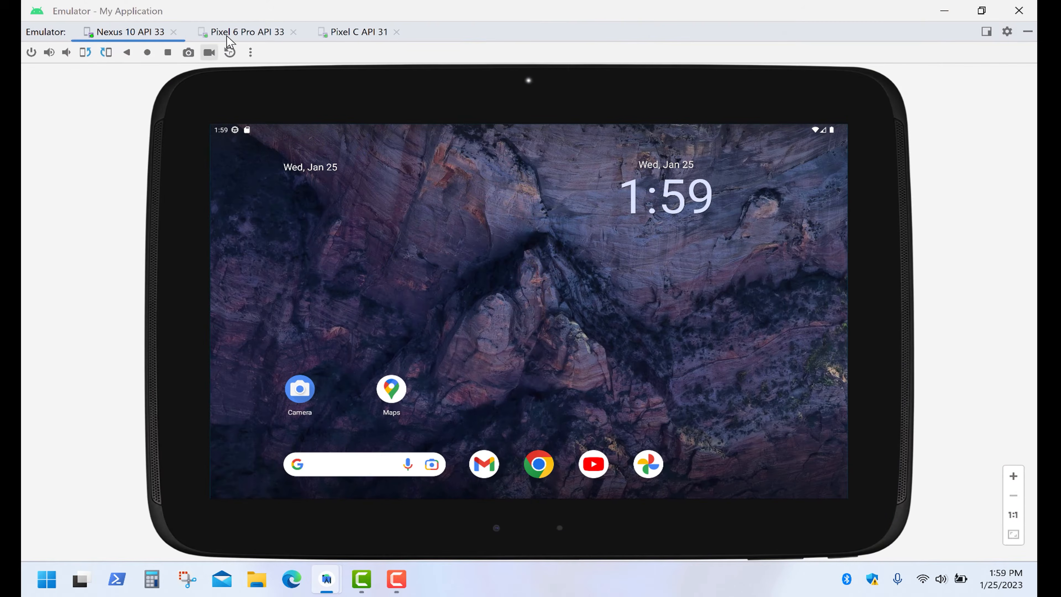
# Switch to the Pixel 6 Pro emulator and fully expand its quick settings panel.
pyautogui.click(231, 34)
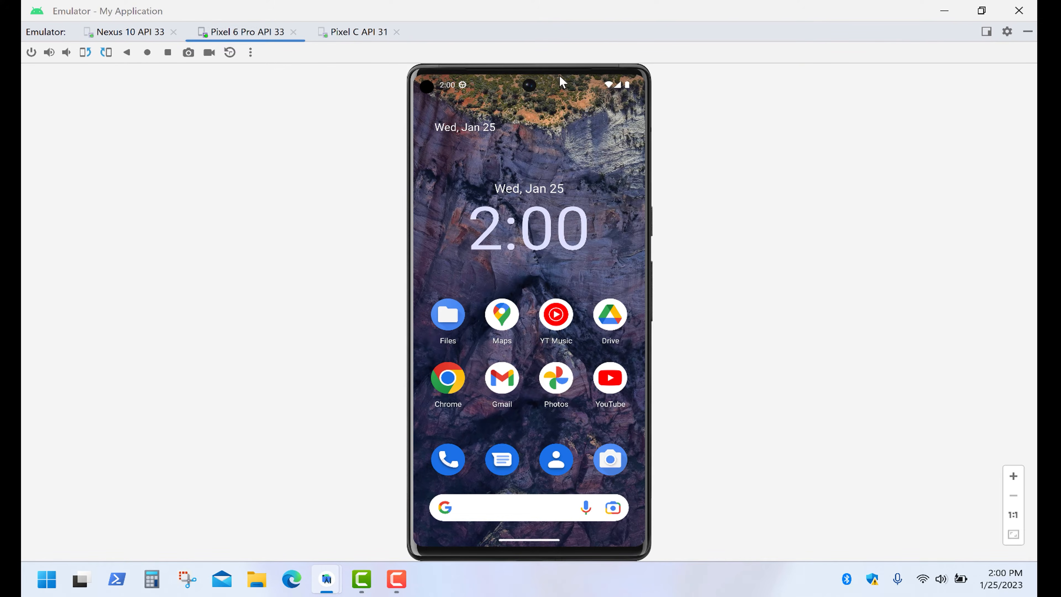
pyautogui.moveTo(560, 86); pyautogui.dragTo(592, 550)
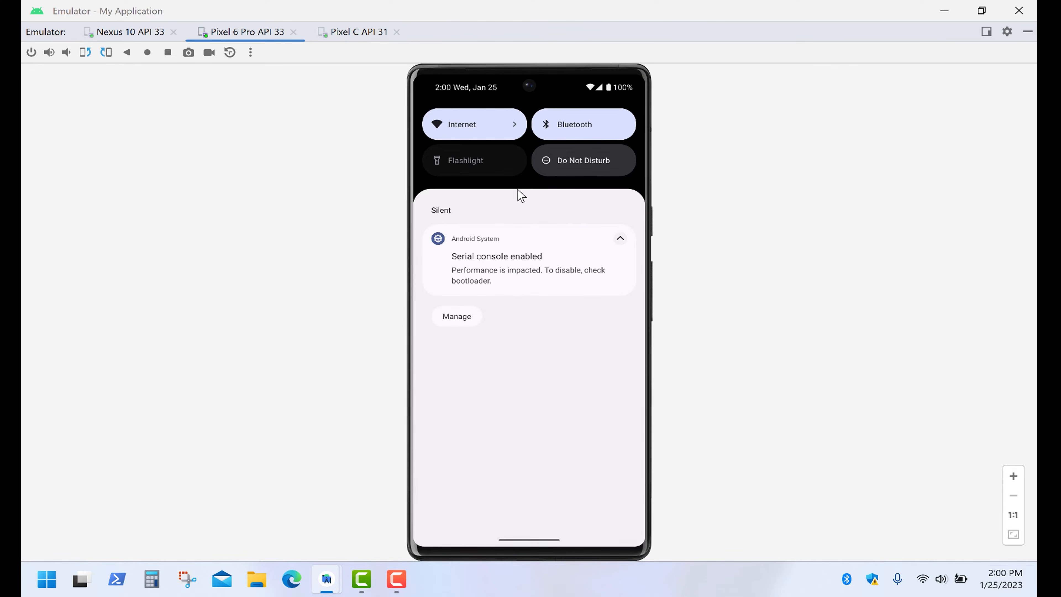
pyautogui.moveTo(518, 186); pyautogui.dragTo(562, 507)
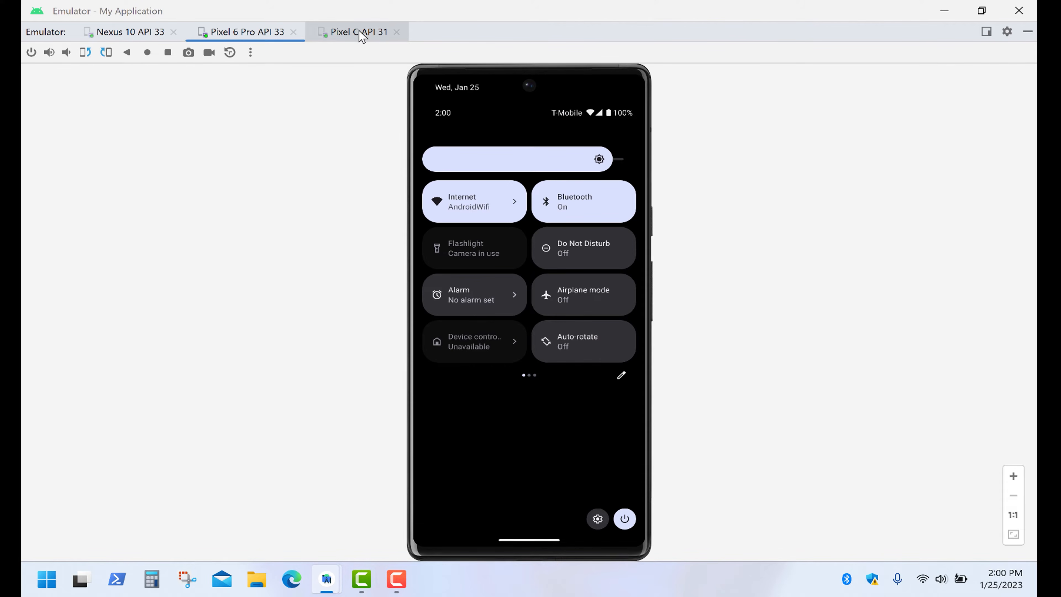
# View the Electronics&Computers channel in YouTube on the Pixel C emulator and return to its home screen.
pyautogui.click(360, 33)
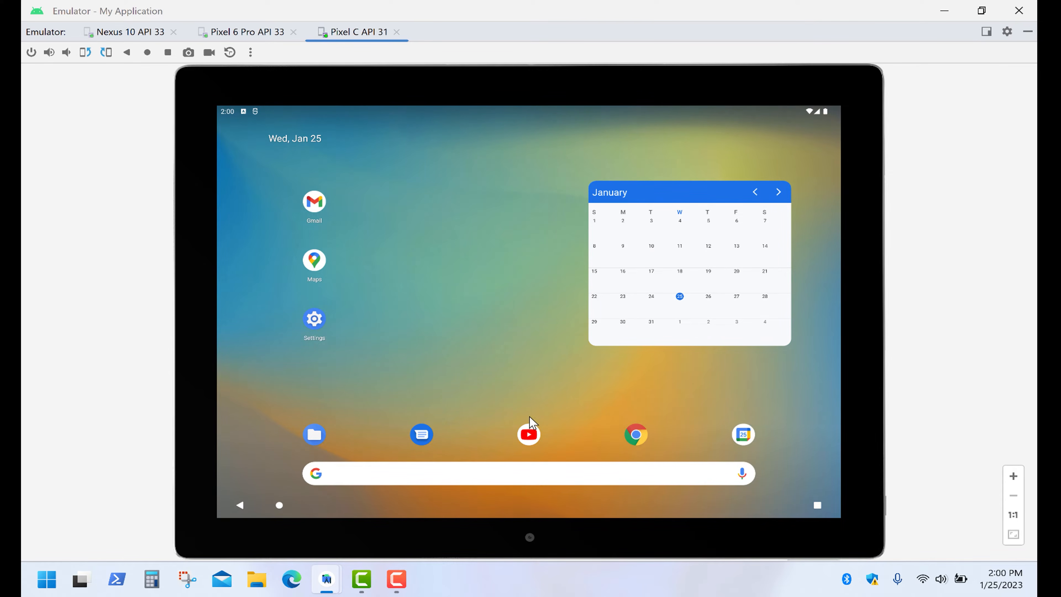
pyautogui.click(529, 435)
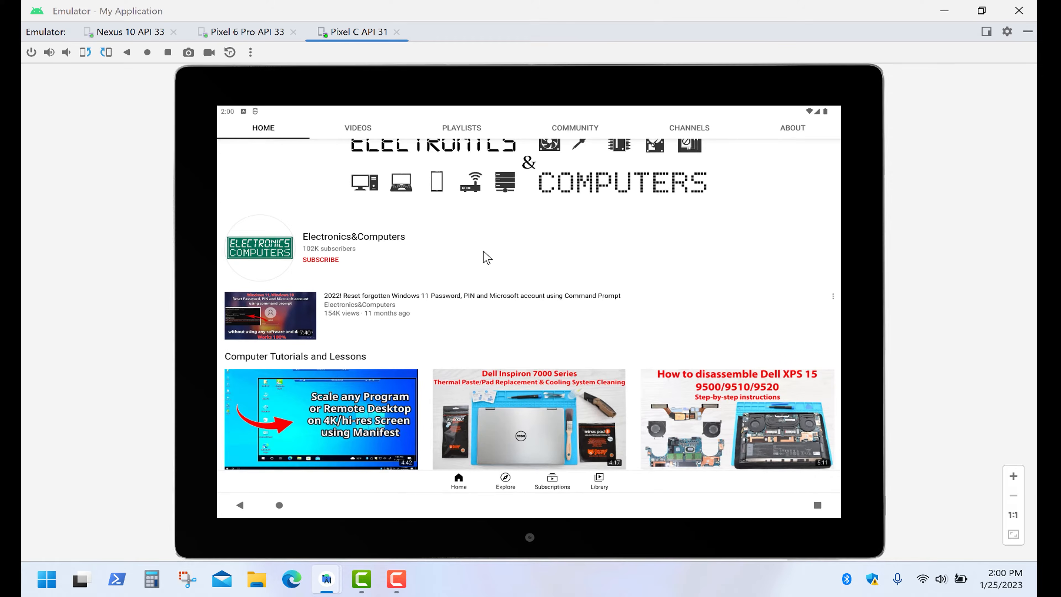
pyautogui.scroll(-1, 376, 418)
pyautogui.click(279, 505)
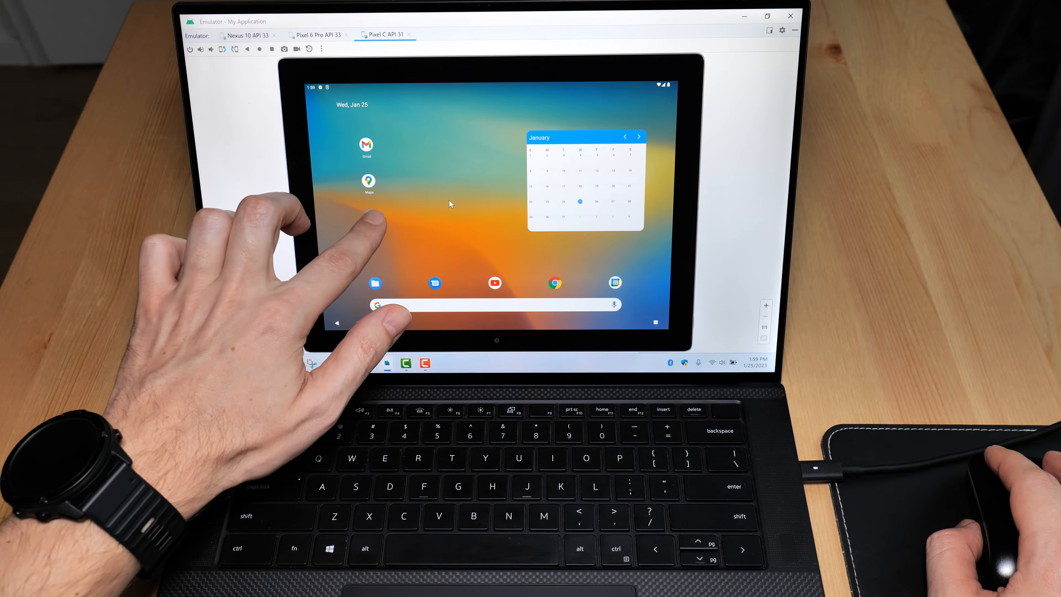
pyautogui.click(371, 216)
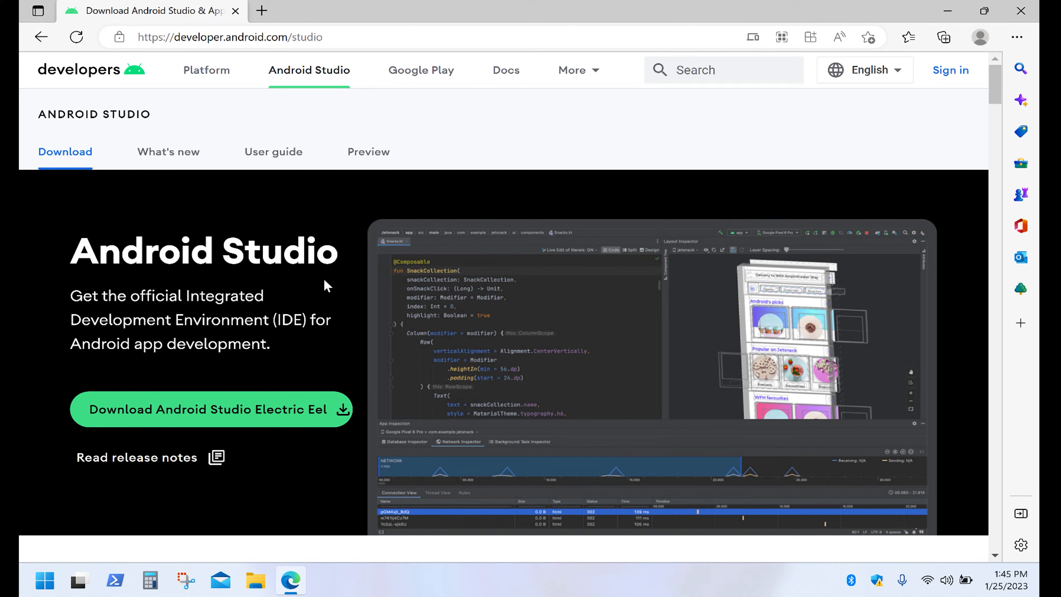
# Download Android Studio Electric Eel for Windows after agreeing to its terms and conditions, and close the browser.
pyautogui.click(283, 425)
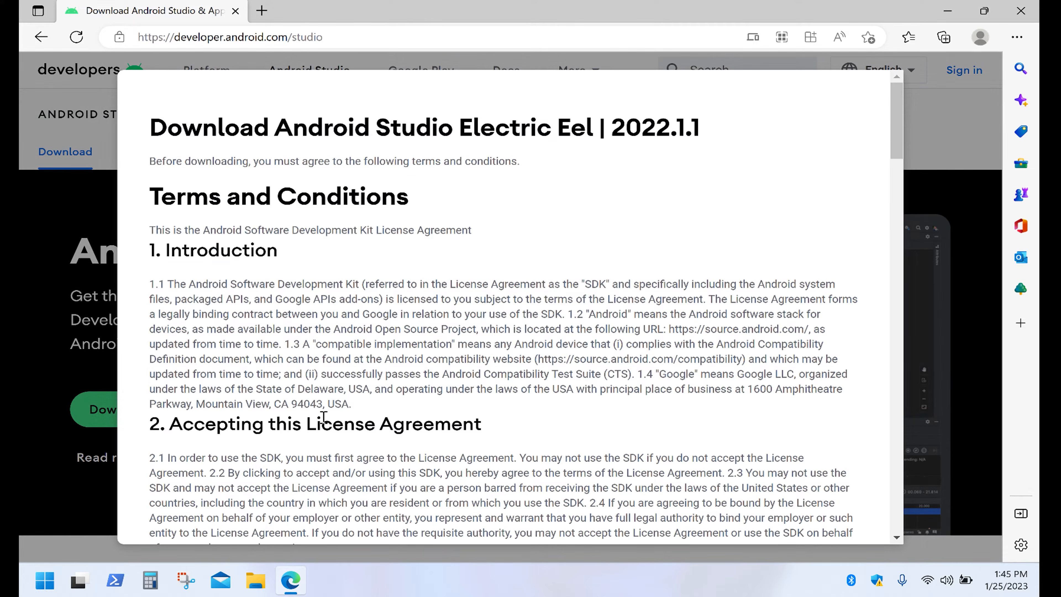
pyautogui.moveTo(894, 133); pyautogui.dragTo(896, 501)
pyautogui.click(489, 420)
pyautogui.click(478, 455)
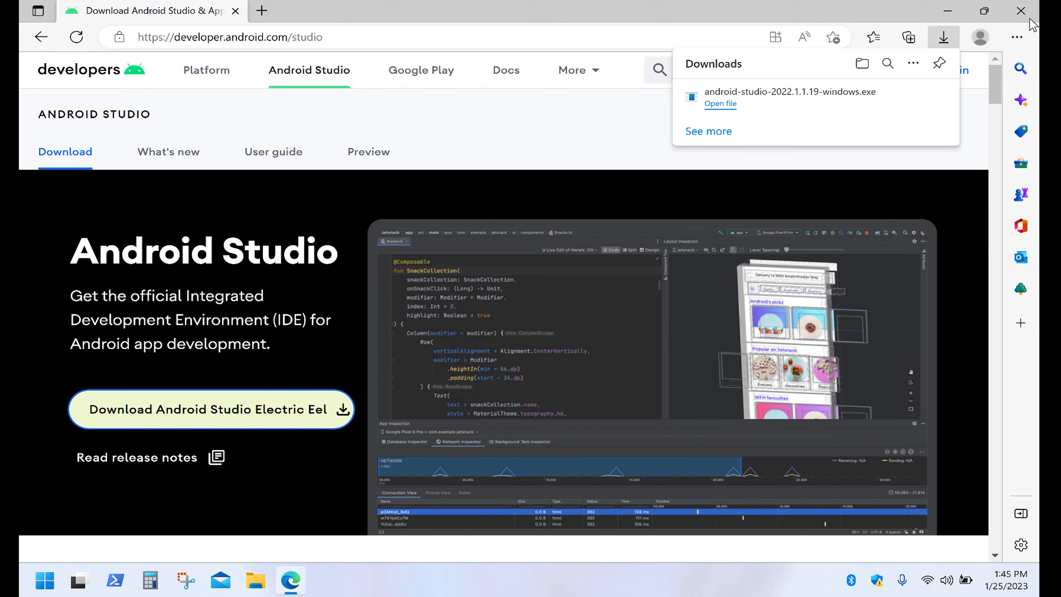
pyautogui.click(1024, 9)
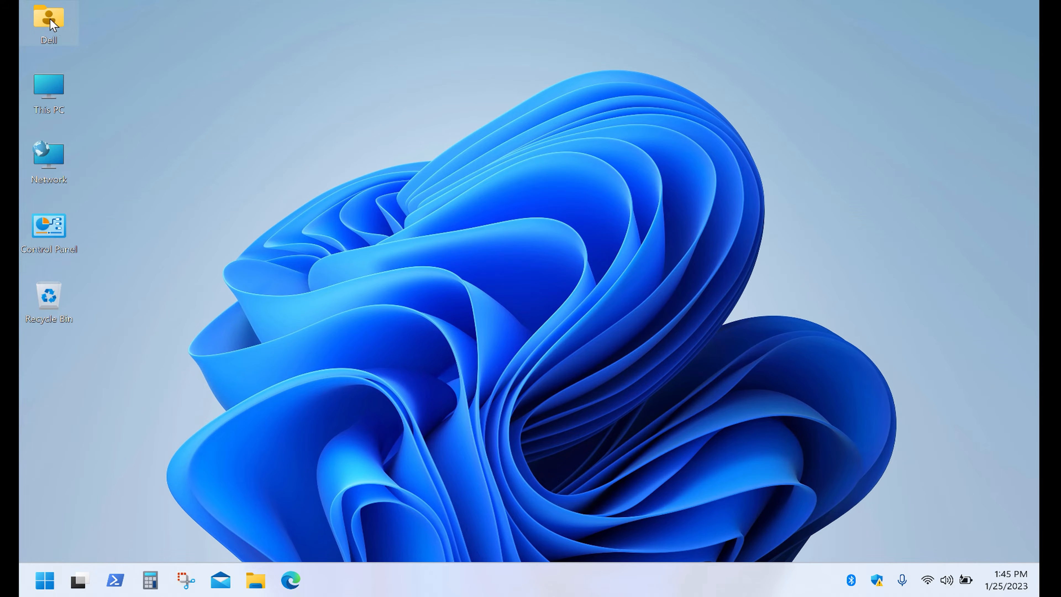
# Run the downloaded Android Studio installer from the Downloads folder and allow it to make changes to the device.
pyautogui.doubleClick(50, 23)
pyautogui.doubleClick(569, 188)
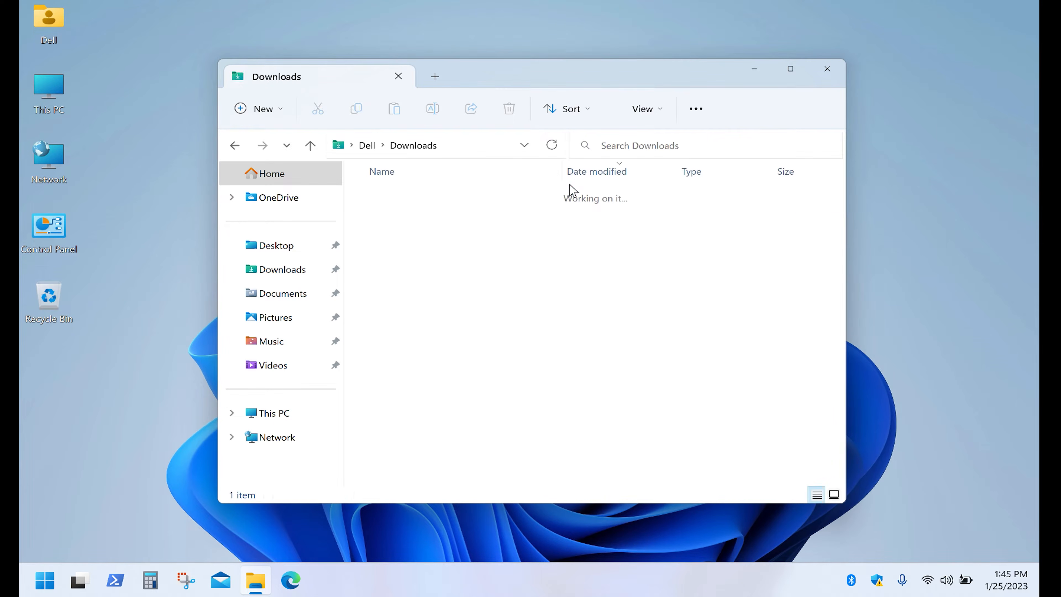
pyautogui.doubleClick(438, 216)
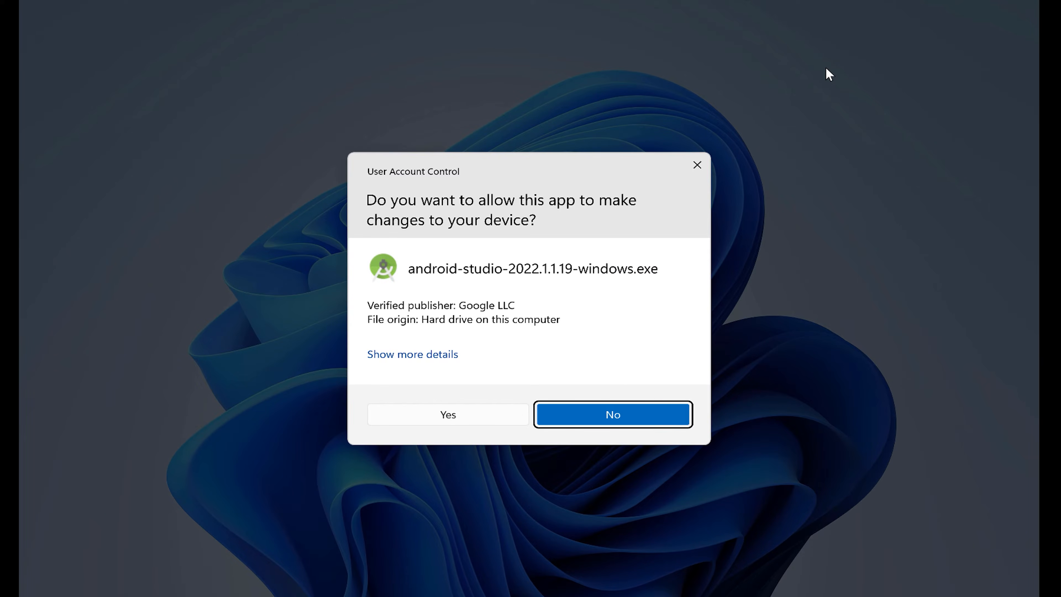
pyautogui.click(497, 411)
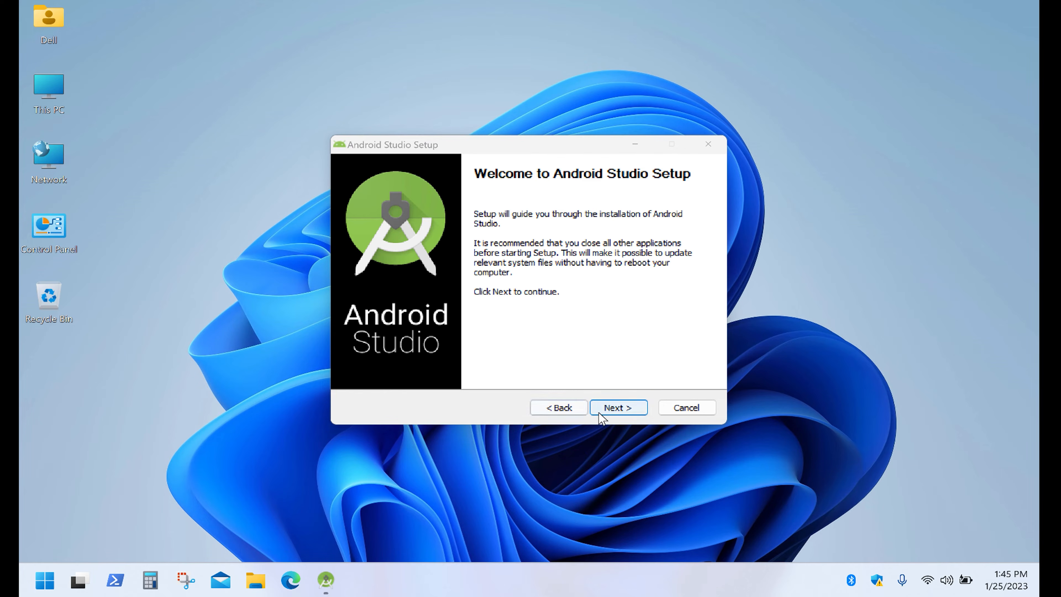
# Install Android Studio in C:\Program Files\Android\Android Studio with the Android Studio Start menu folder, and launch it on completion.
pyautogui.click(609, 408)
pyautogui.click(607, 408)
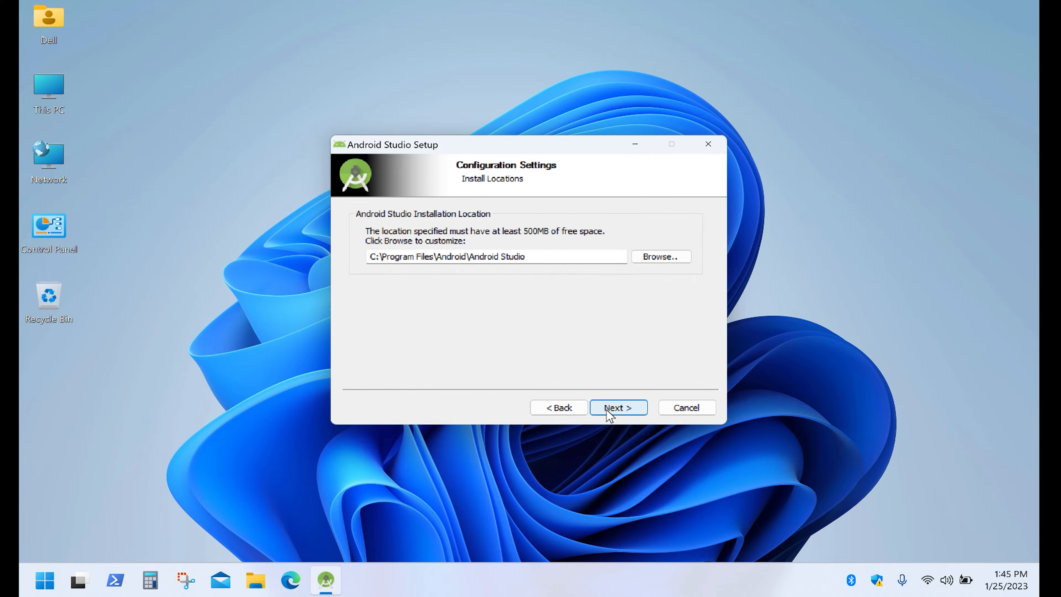
pyautogui.click(607, 408)
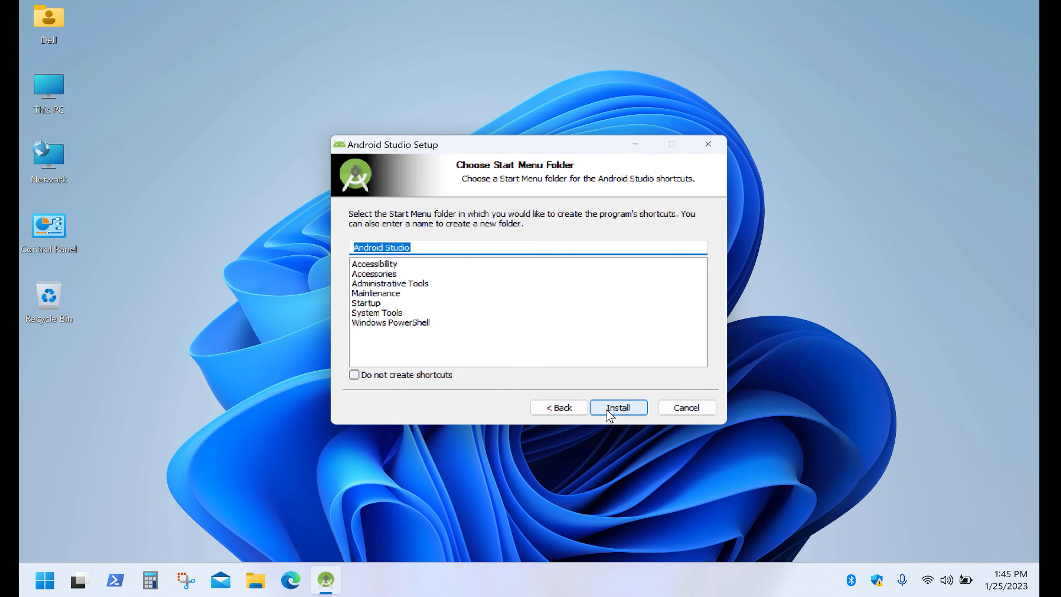
pyautogui.click(607, 409)
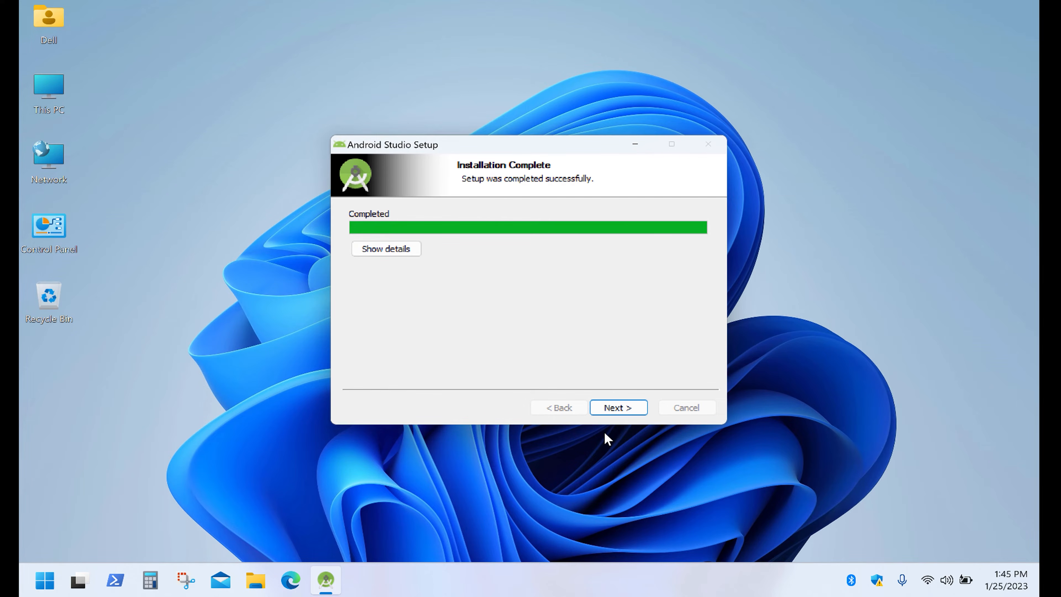
pyautogui.click(627, 410)
pyautogui.click(632, 409)
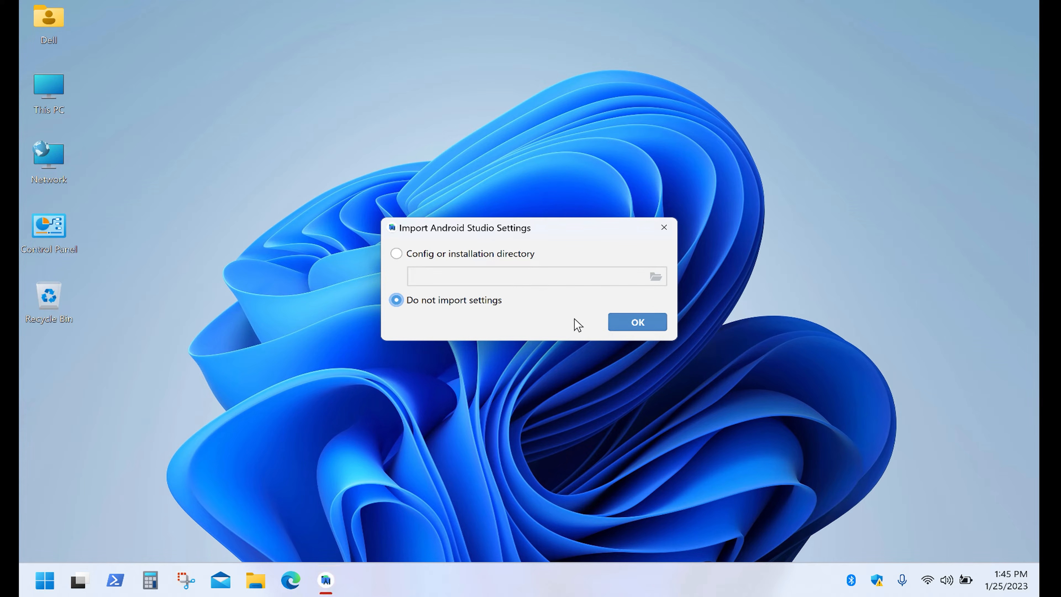
# Start the first-run setup without importing settings and decline sending usage statistics to Google.
pyautogui.click(634, 329)
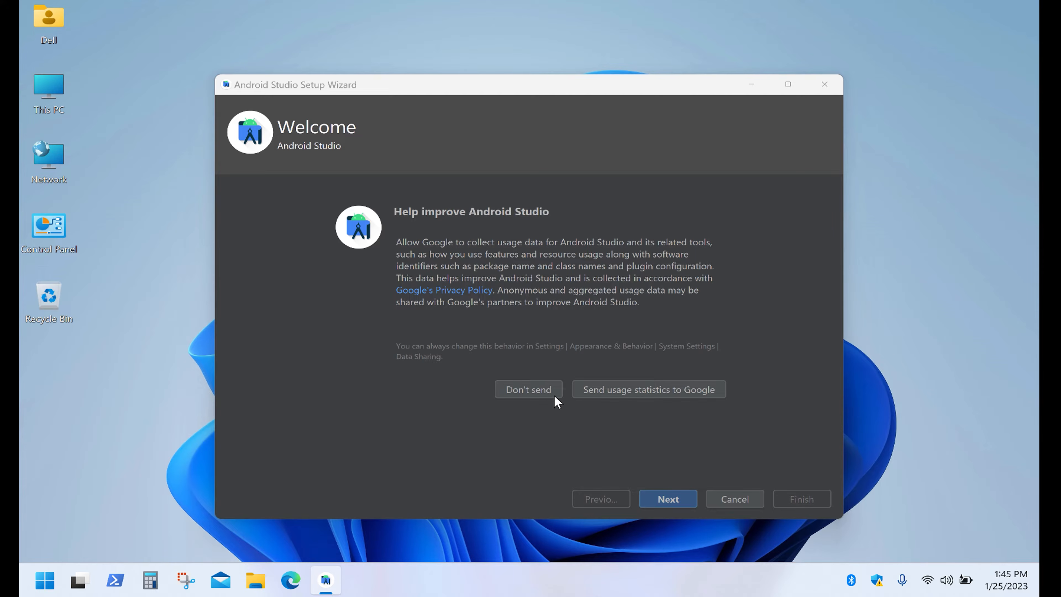
pyautogui.click(550, 393)
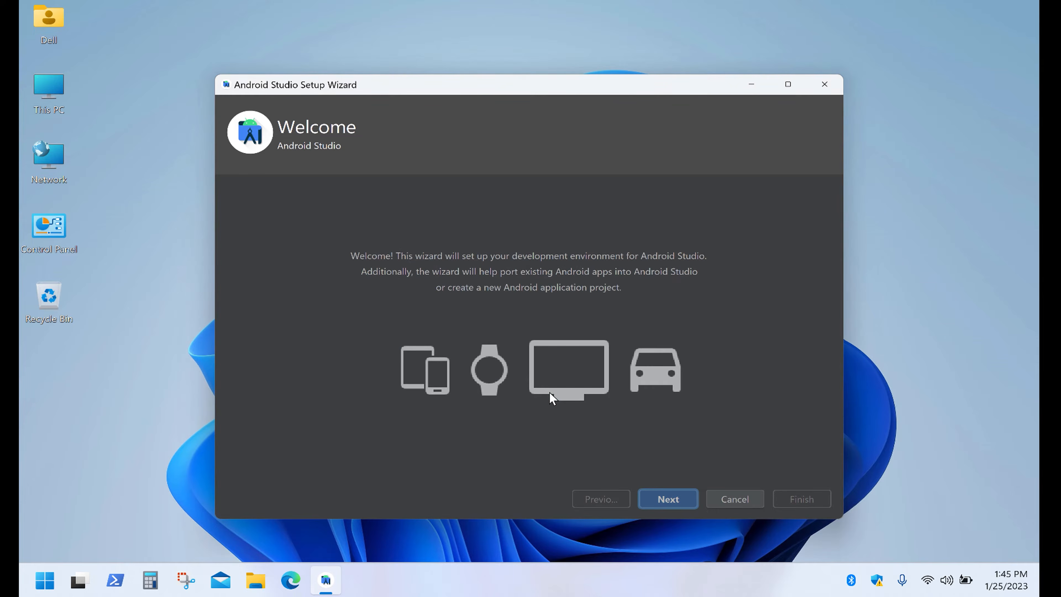
pyautogui.click(689, 504)
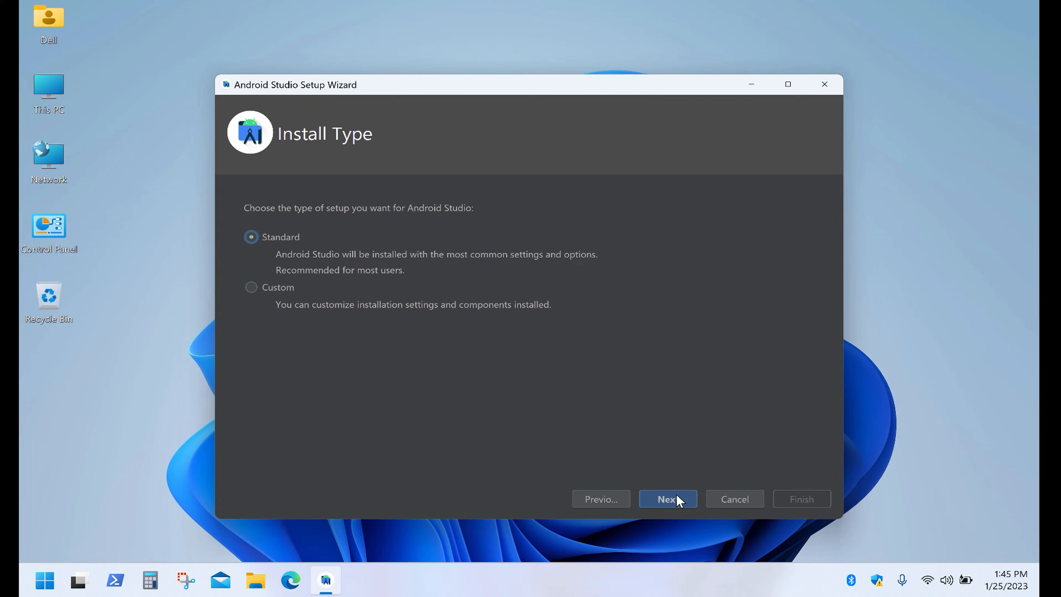
# Choose the Standard install type and the Light UI theme, and continue to the license agreements.
pyautogui.click(677, 500)
pyautogui.click(557, 217)
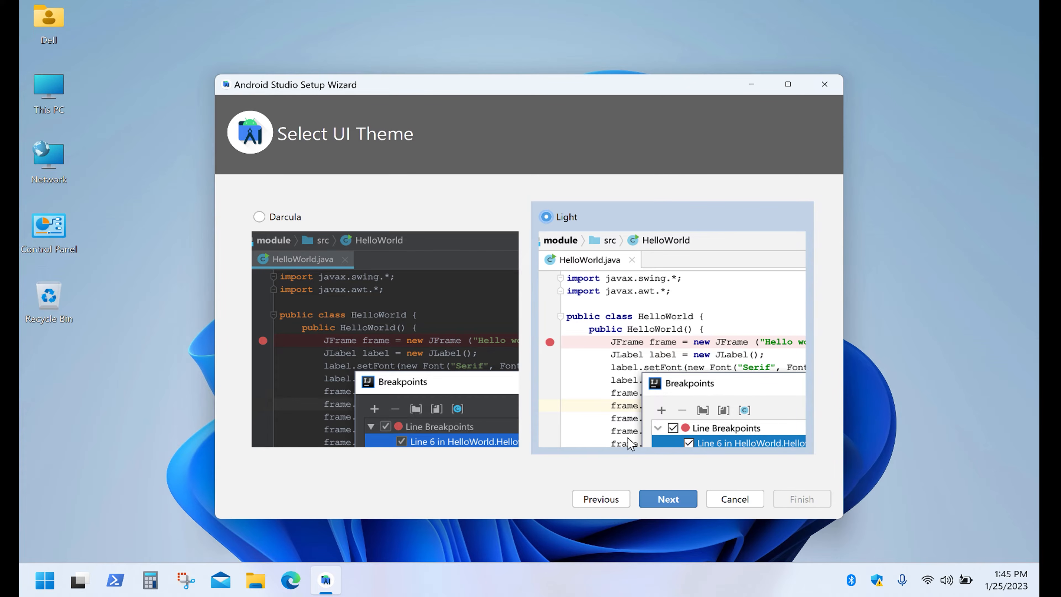
pyautogui.click(665, 499)
pyautogui.click(689, 504)
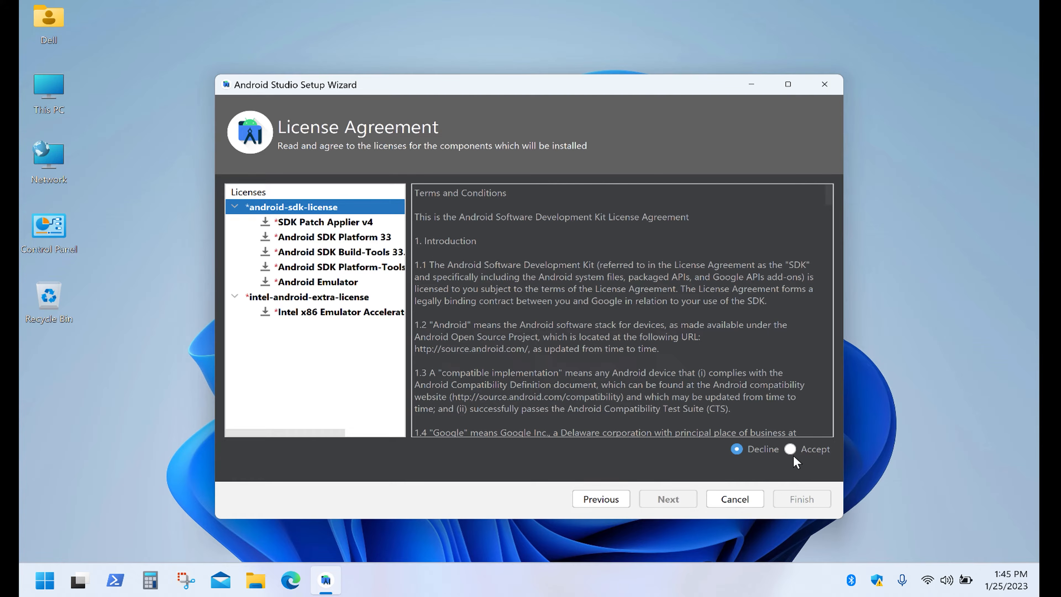
# Accept the android-sdk-license and intel-android-extra-license agreements and install the SDK components, finishing the setup wizard.
pyautogui.click(791, 449)
pyautogui.click(330, 298)
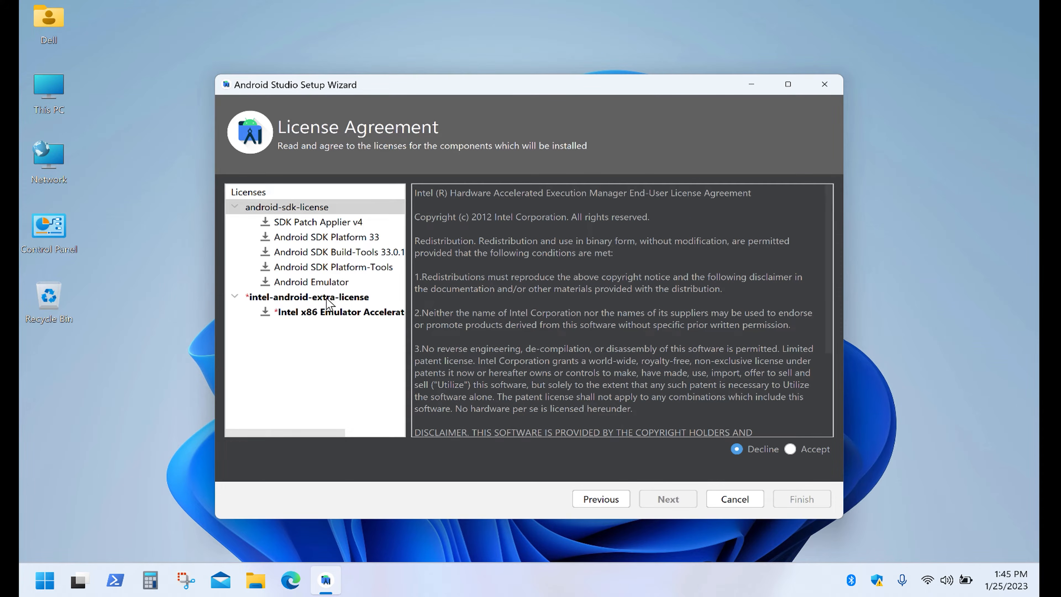
pyautogui.click(790, 450)
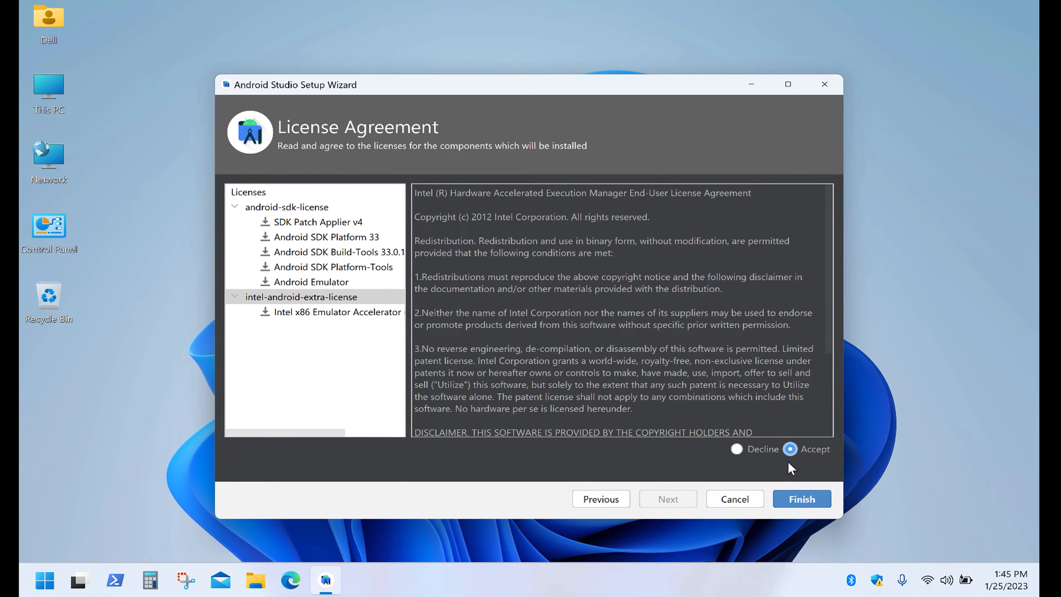
pyautogui.click(802, 499)
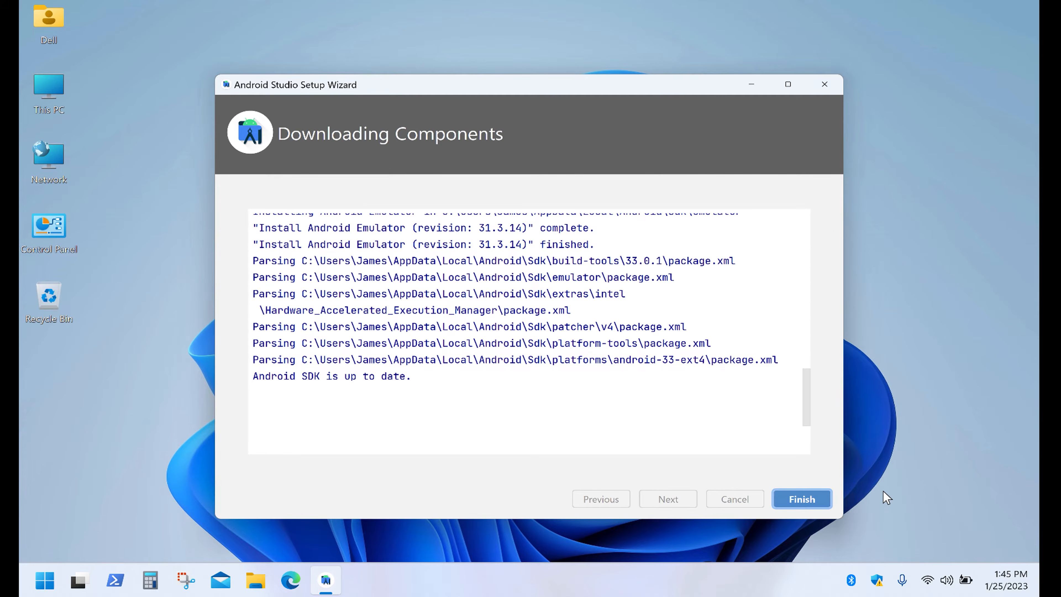
pyautogui.click(802, 500)
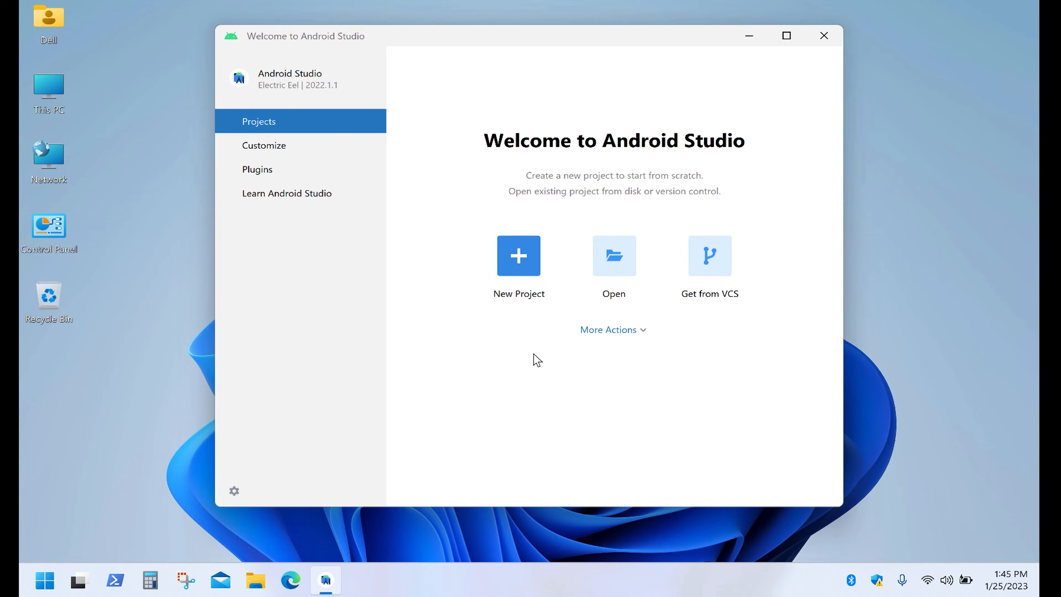
# Create a new phone and tablet project from the No Activity template with default settings, and allow adb.exe through the firewall.
pyautogui.click(527, 270)
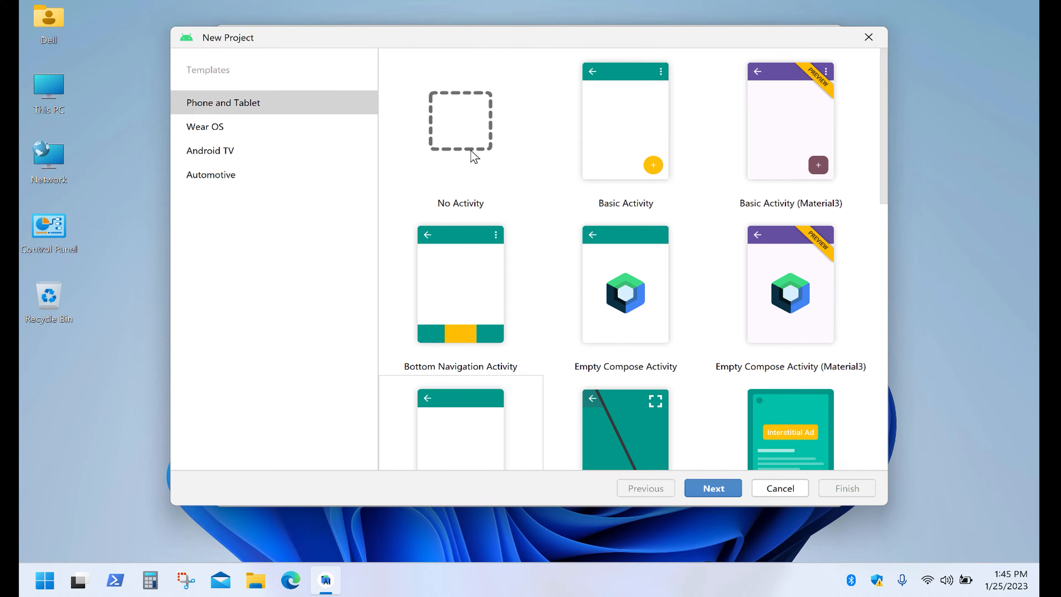
pyautogui.click(465, 127)
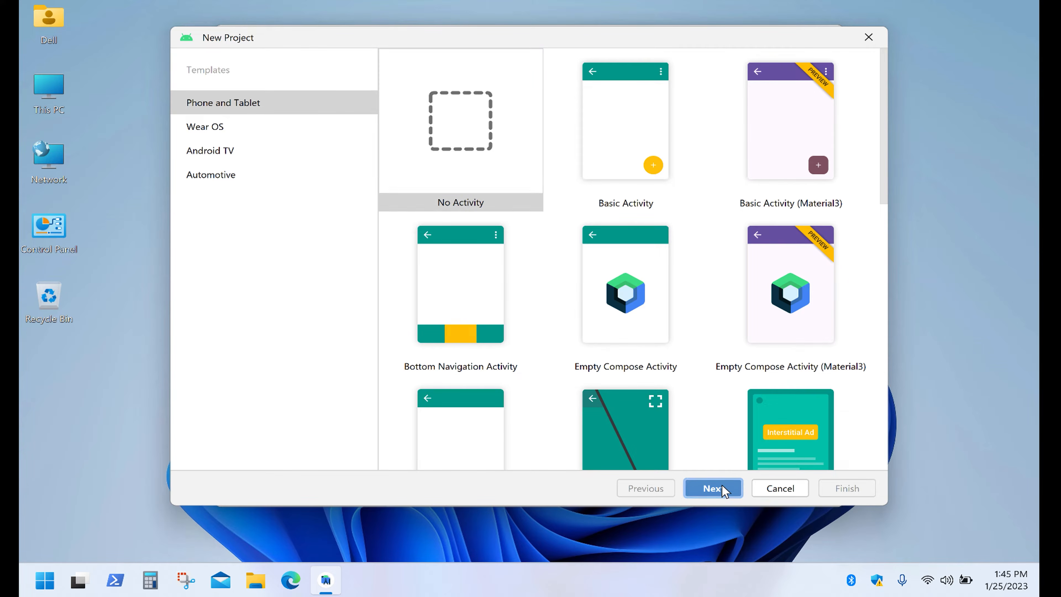
pyautogui.click(722, 486)
pyautogui.click(869, 493)
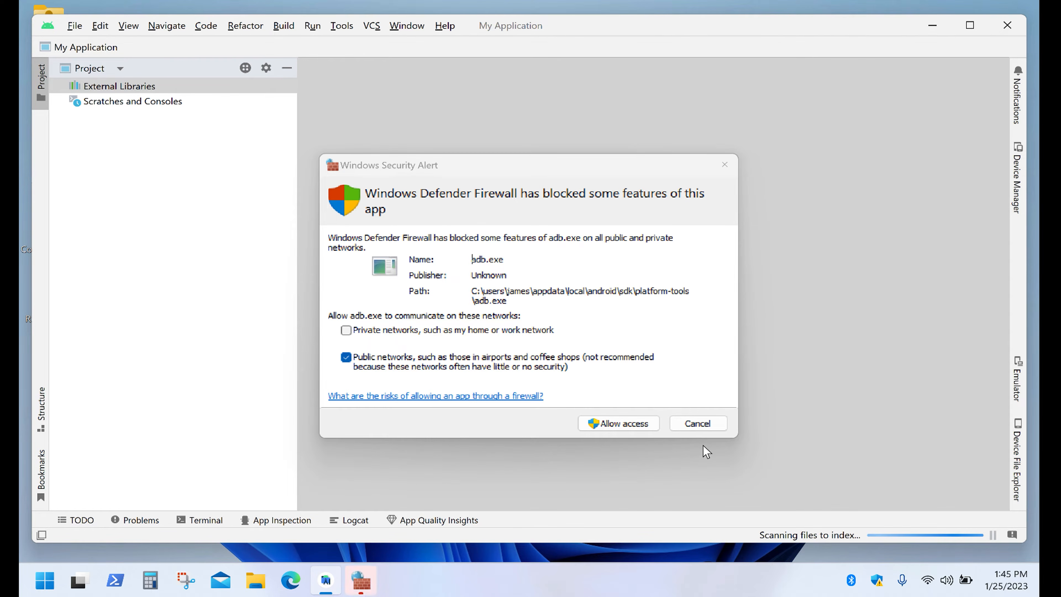
pyautogui.click(656, 431)
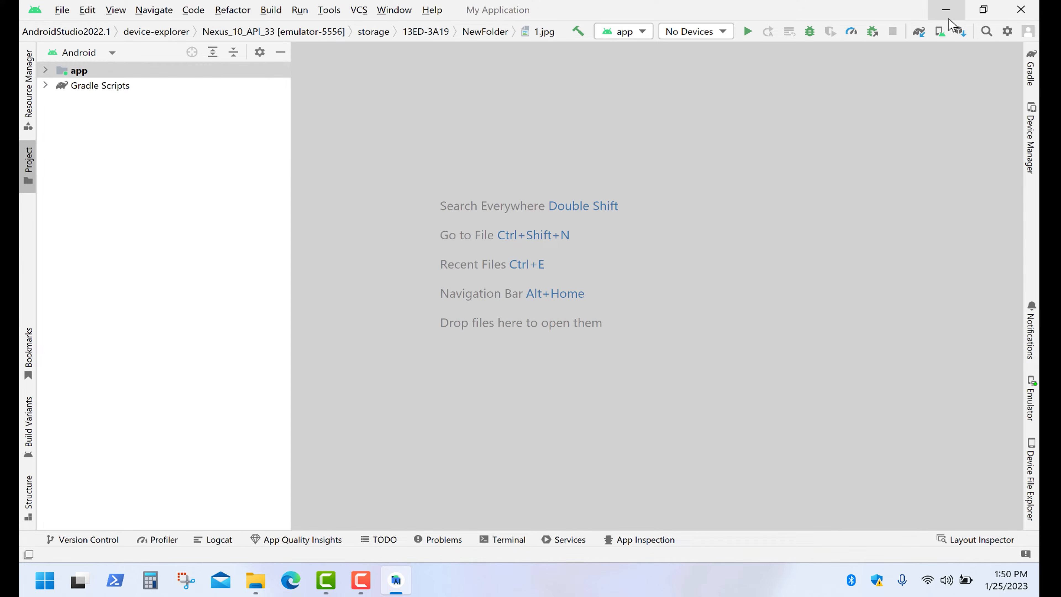
# Open the Device Manager and start creating a virtual device.
pyautogui.click(946, 30)
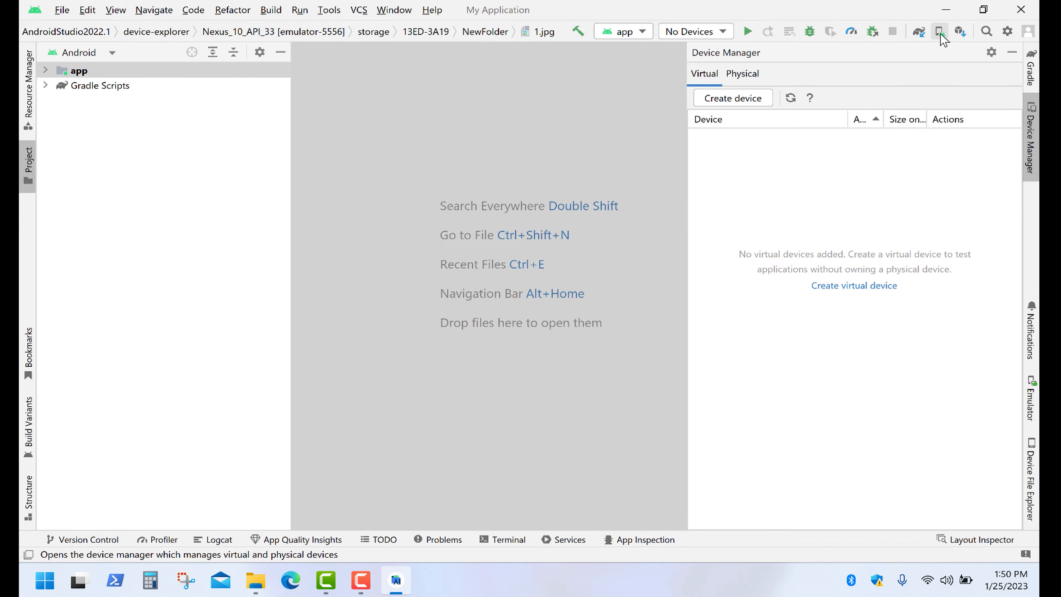
pyautogui.click(770, 104)
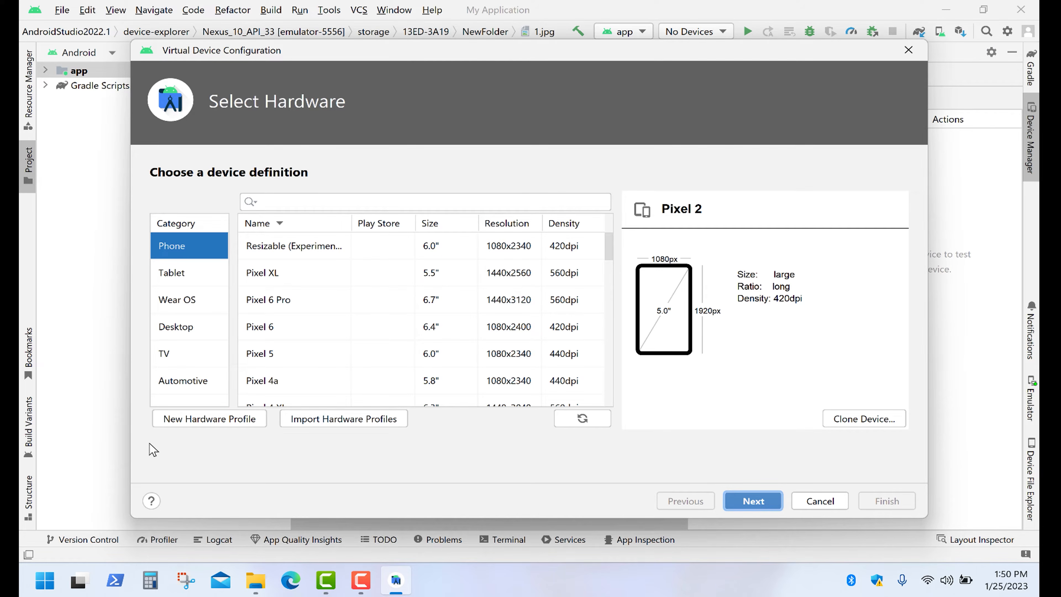
pyautogui.click(261, 419)
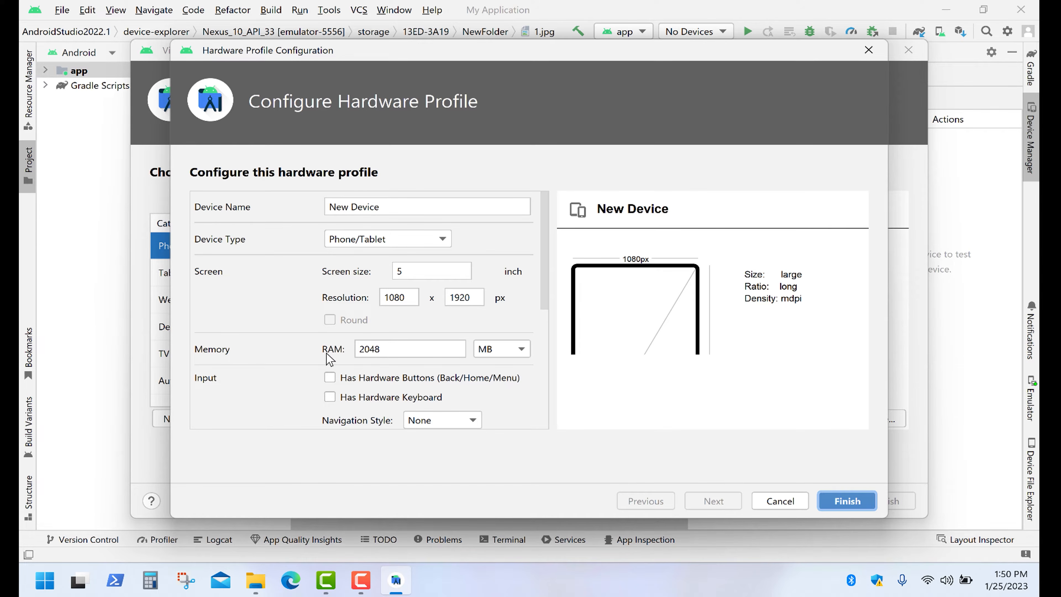
pyautogui.scroll(-1, 334, 381)
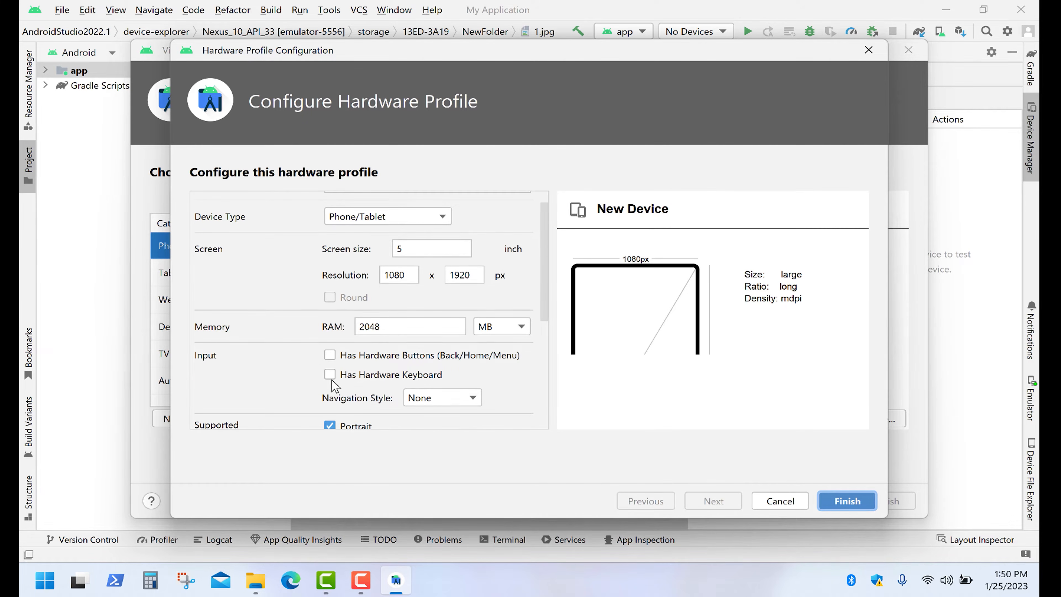
pyautogui.scroll(-5, 293, 378)
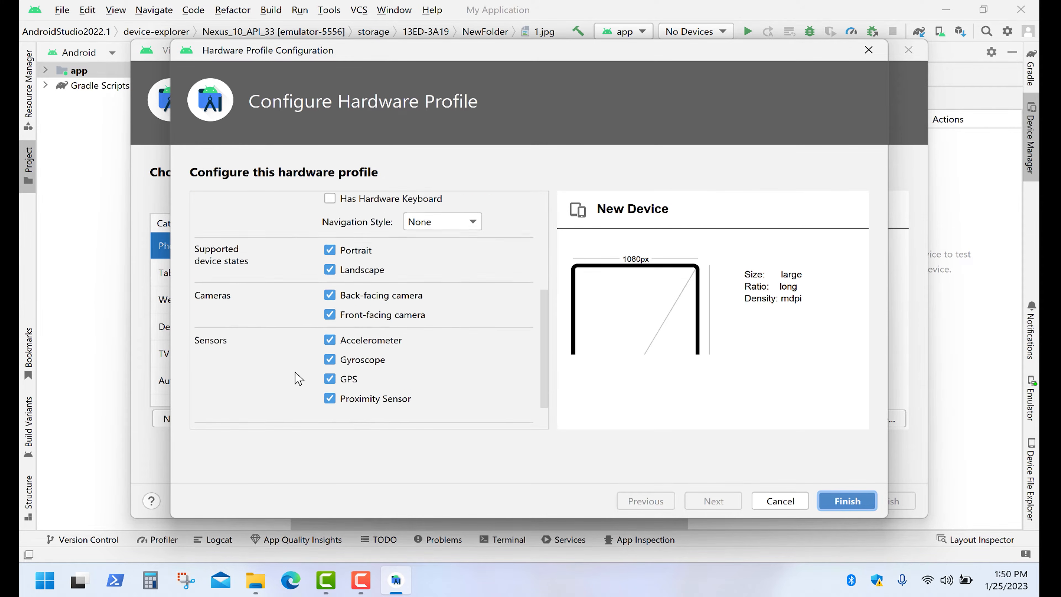
pyautogui.click(804, 504)
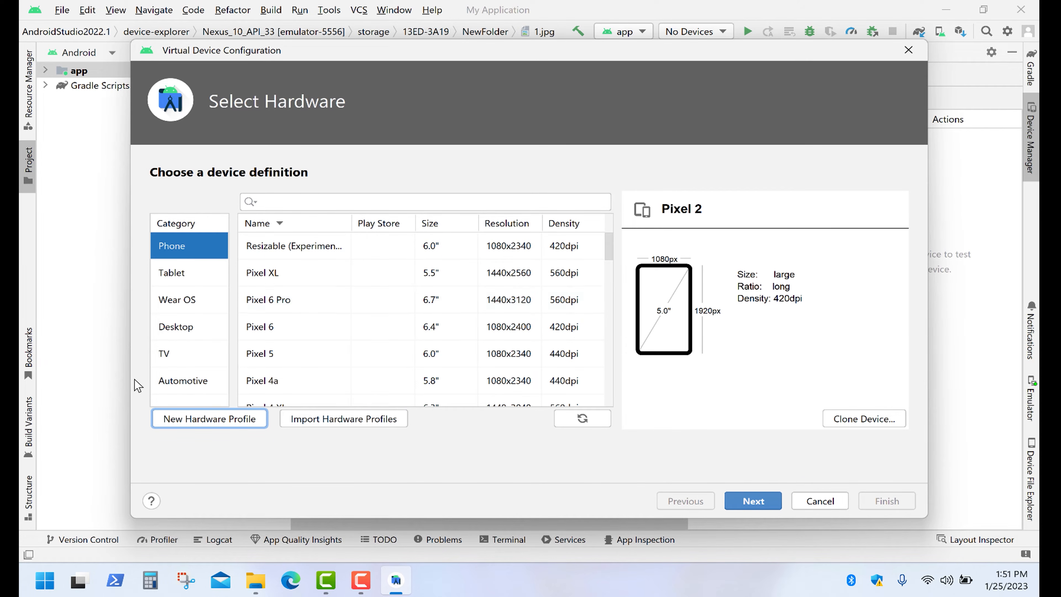
# Choose the Nexus 10 tablet hardware and the Tiramisu system image (API 33, x86_64) for the virtual device.
pyautogui.click(213, 279)
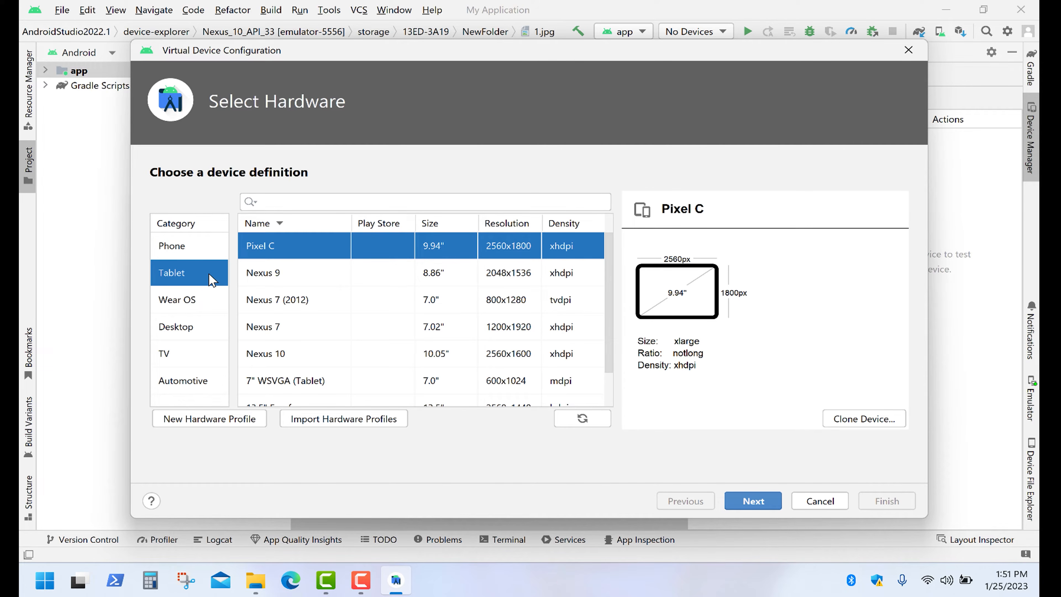
pyautogui.click(268, 353)
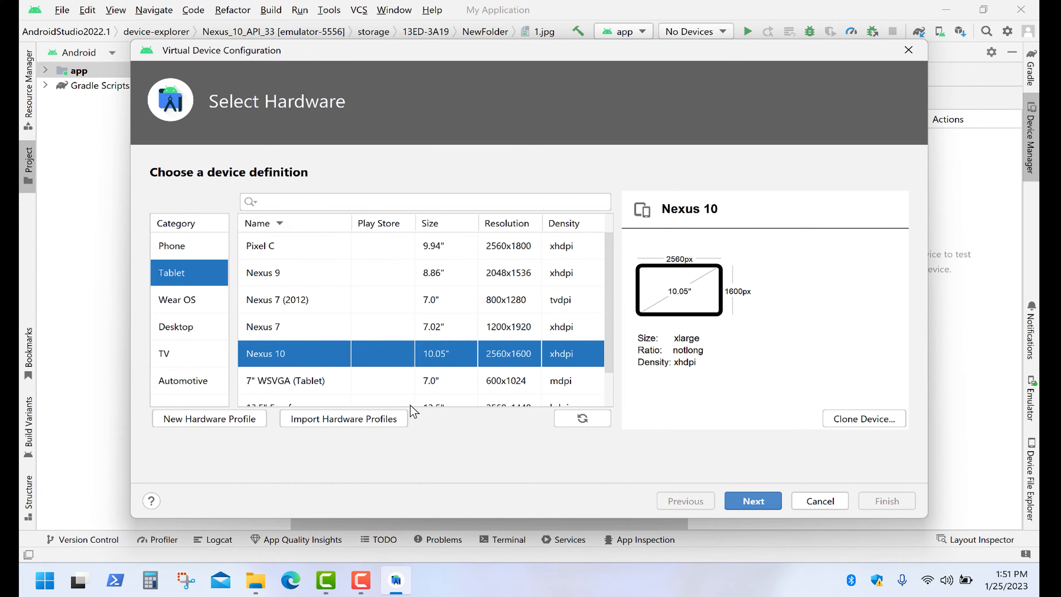
pyautogui.click(780, 504)
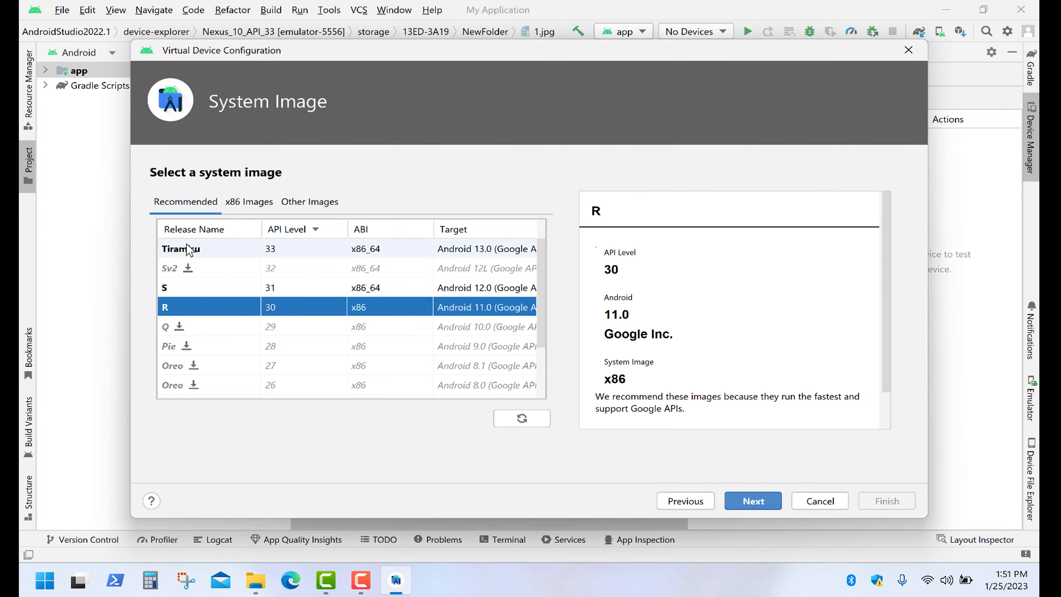
pyautogui.click(214, 248)
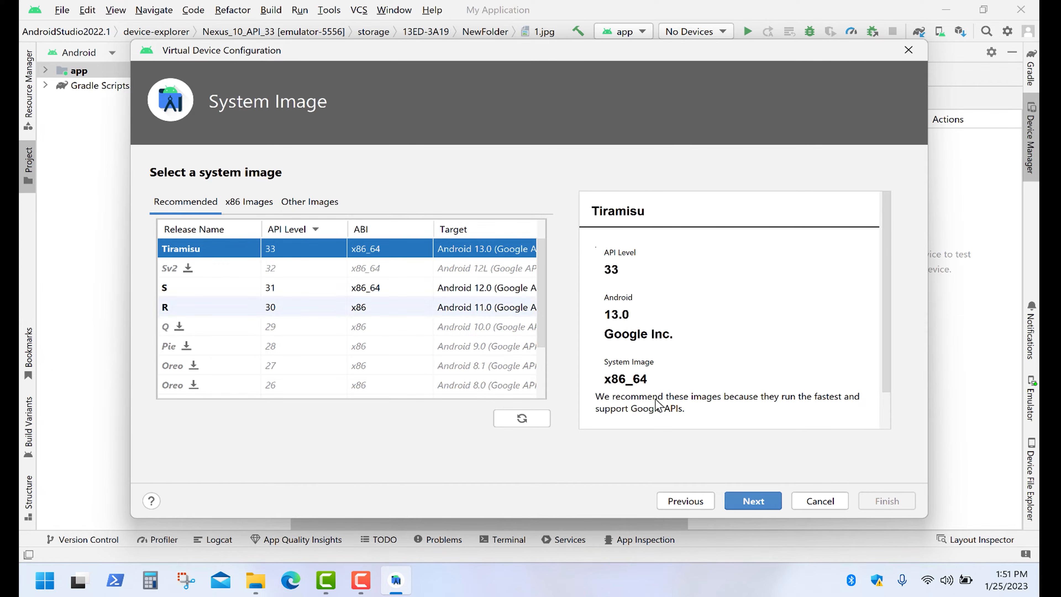
pyautogui.click(772, 501)
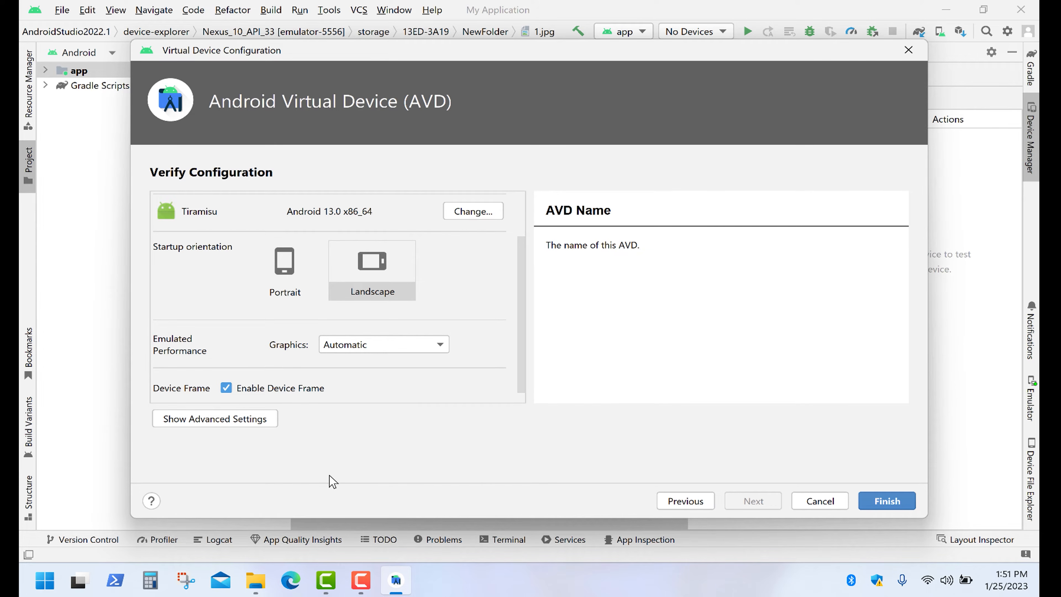
# Review the advanced settings for network, graphics, memory and storage, and finish creating the Nexus 10 device with the default values.
pyautogui.click(271, 420)
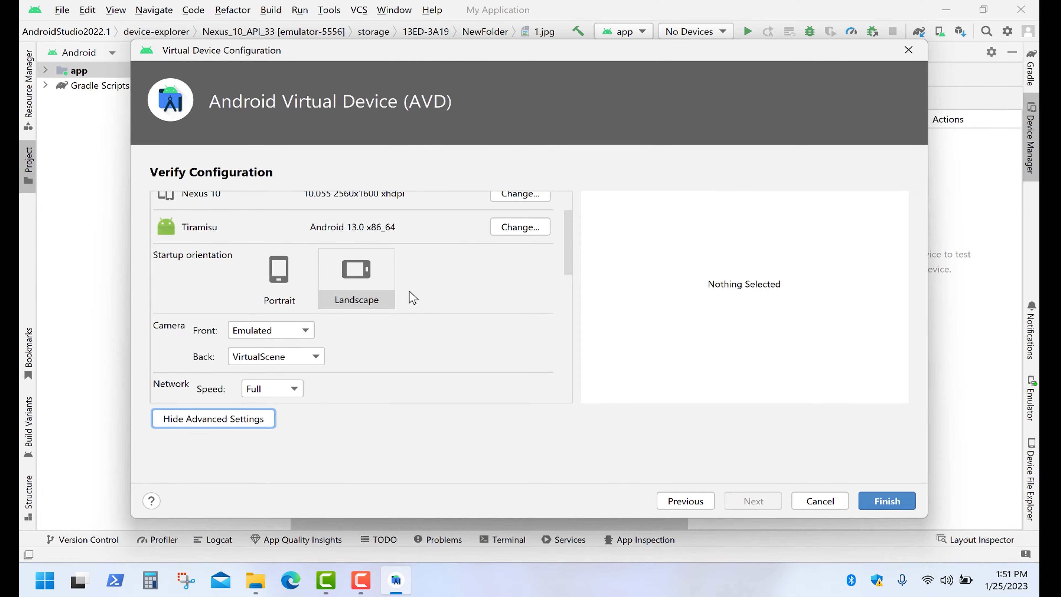
pyautogui.scroll(-1, 410, 291)
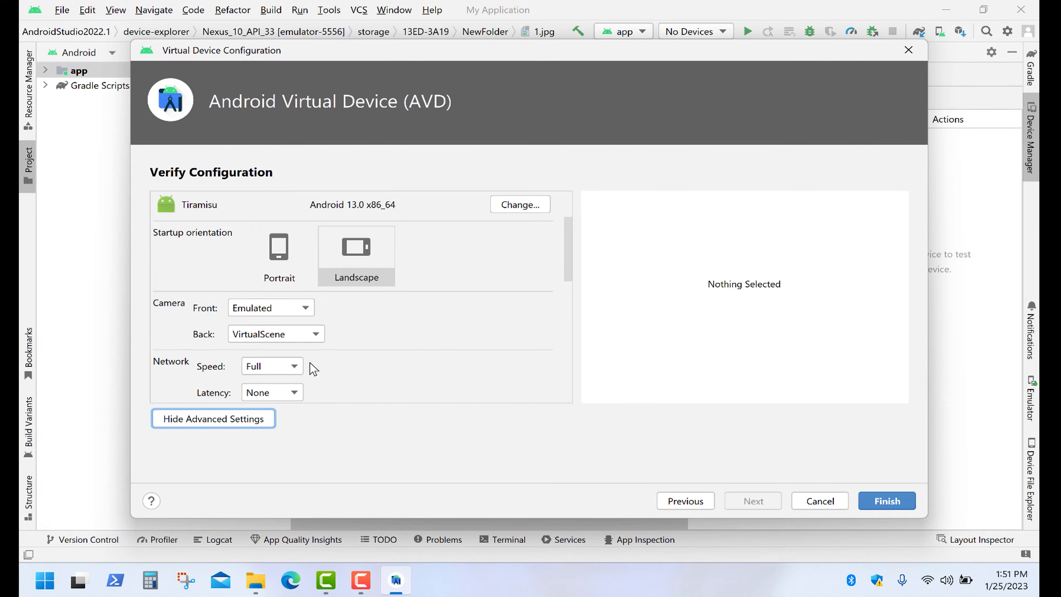
pyautogui.click(295, 367)
pyautogui.click(343, 367)
pyautogui.scroll(-5, 343, 369)
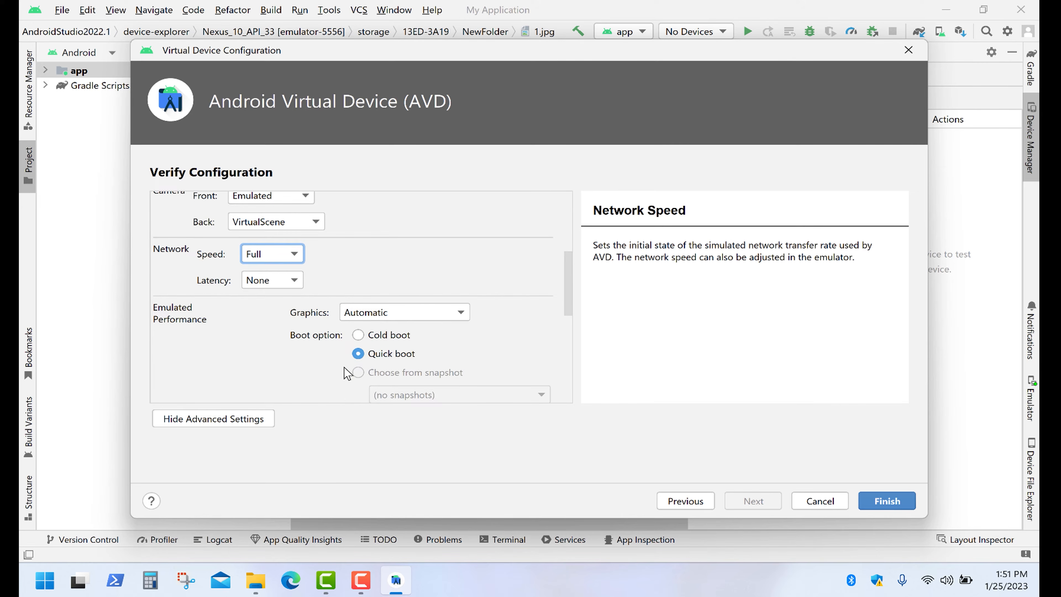
pyautogui.click(447, 318)
pyautogui.click(448, 318)
pyautogui.scroll(-7, 497, 313)
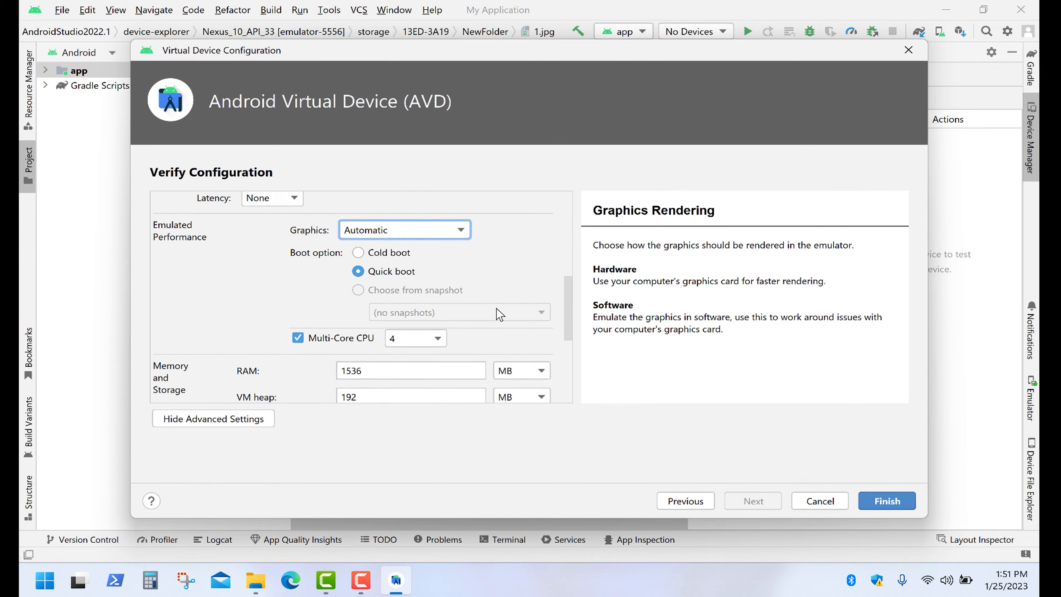
pyautogui.click(393, 299)
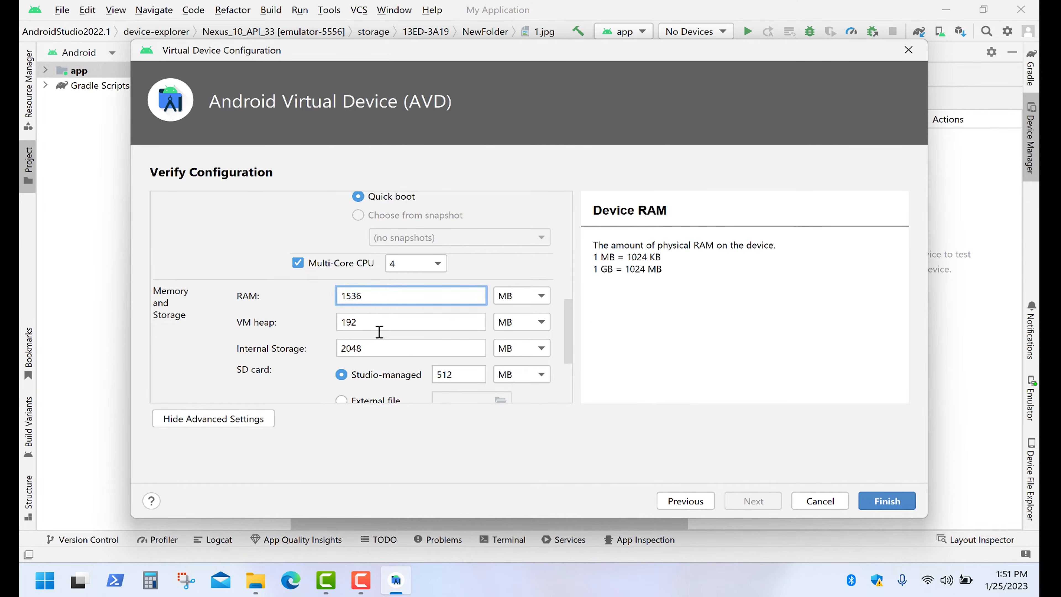
pyautogui.click(375, 347)
pyautogui.scroll(-3, 313, 352)
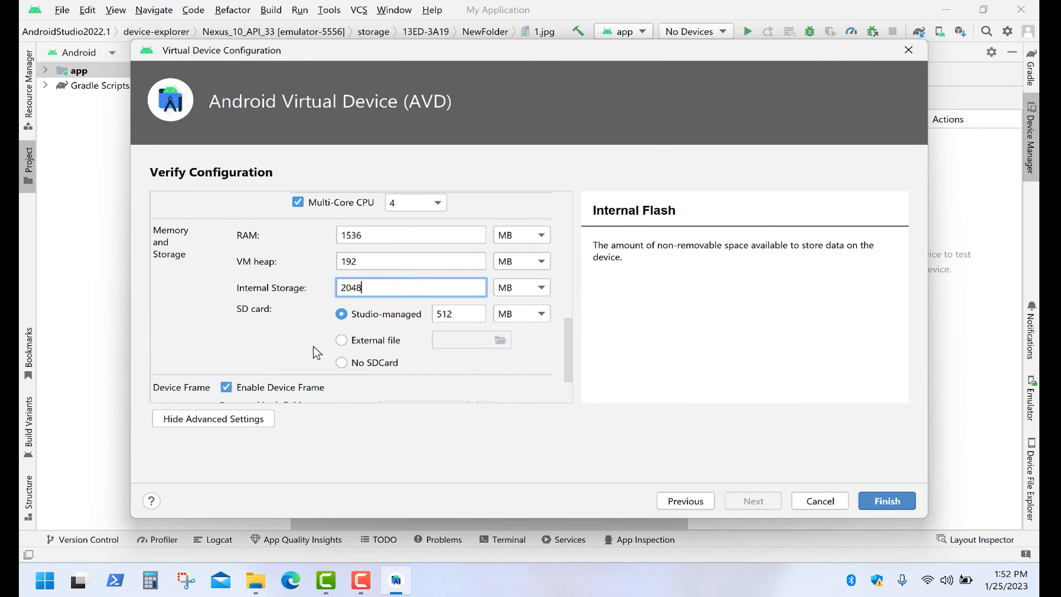
pyautogui.click(895, 502)
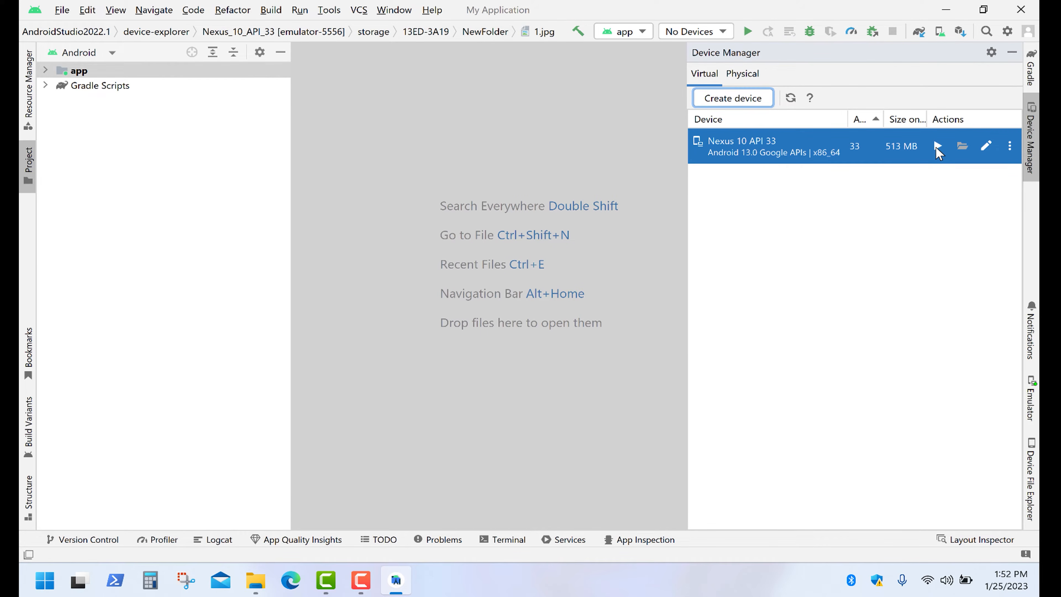
# Launch the Nexus 10 API 33 virtual device and show its emulator in a separate, maximized window.
pyautogui.click(937, 147)
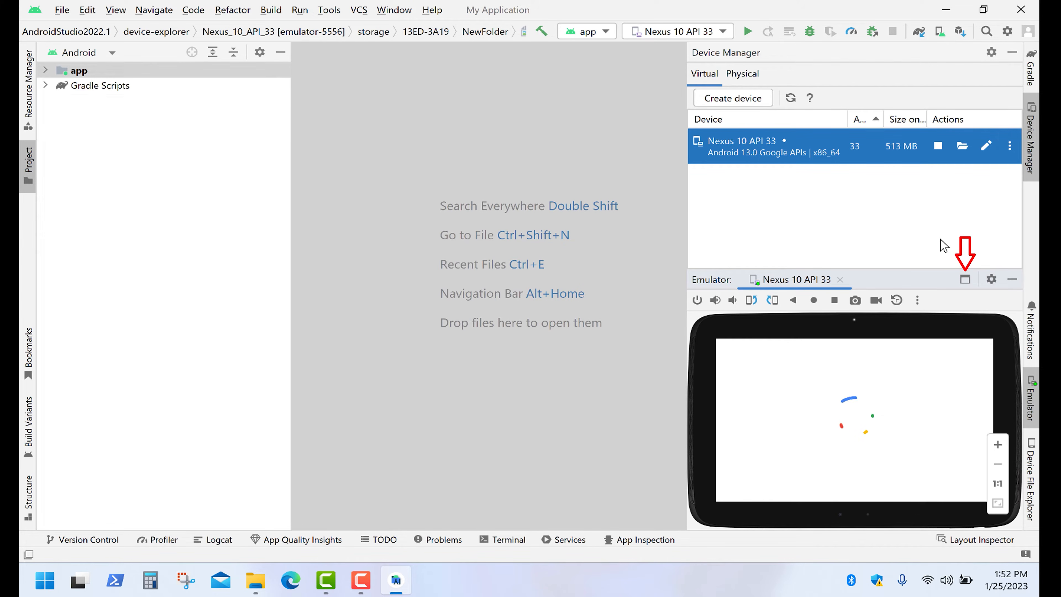
pyautogui.click(964, 279)
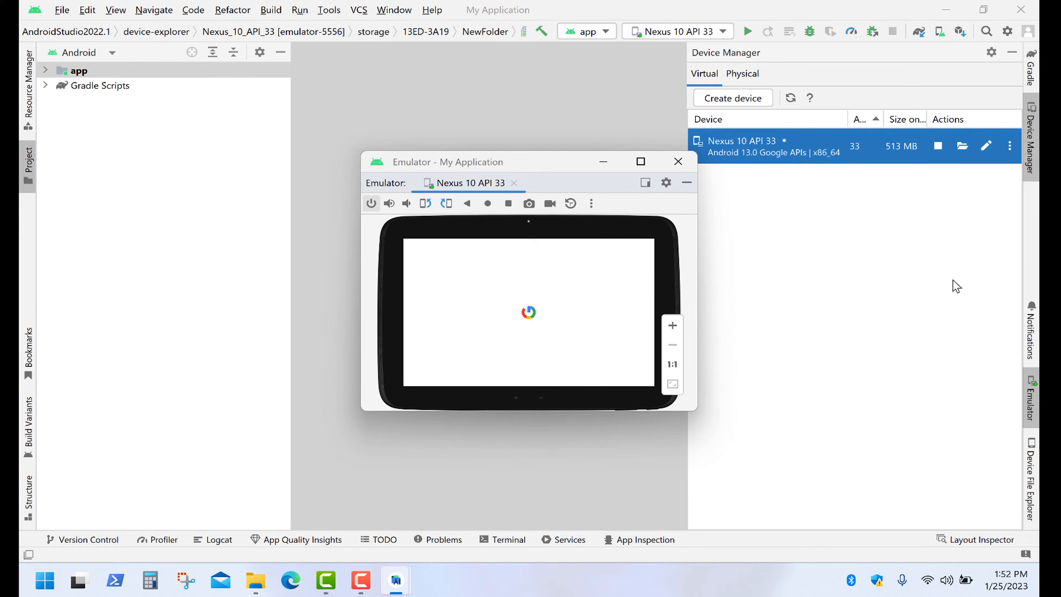
pyautogui.moveTo(561, 168); pyautogui.dragTo(540, 146)
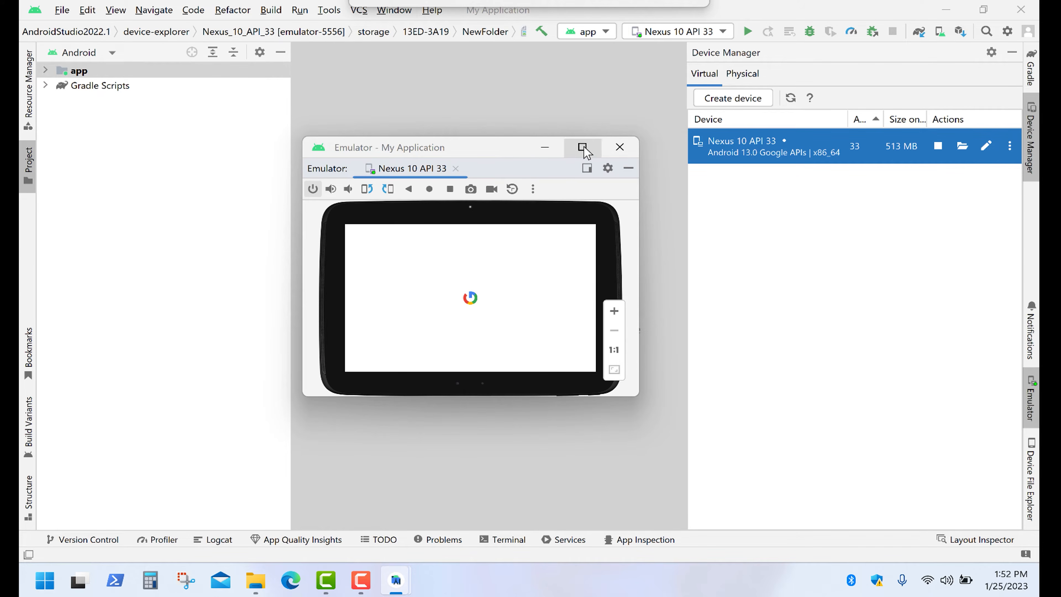
pyautogui.click(580, 147)
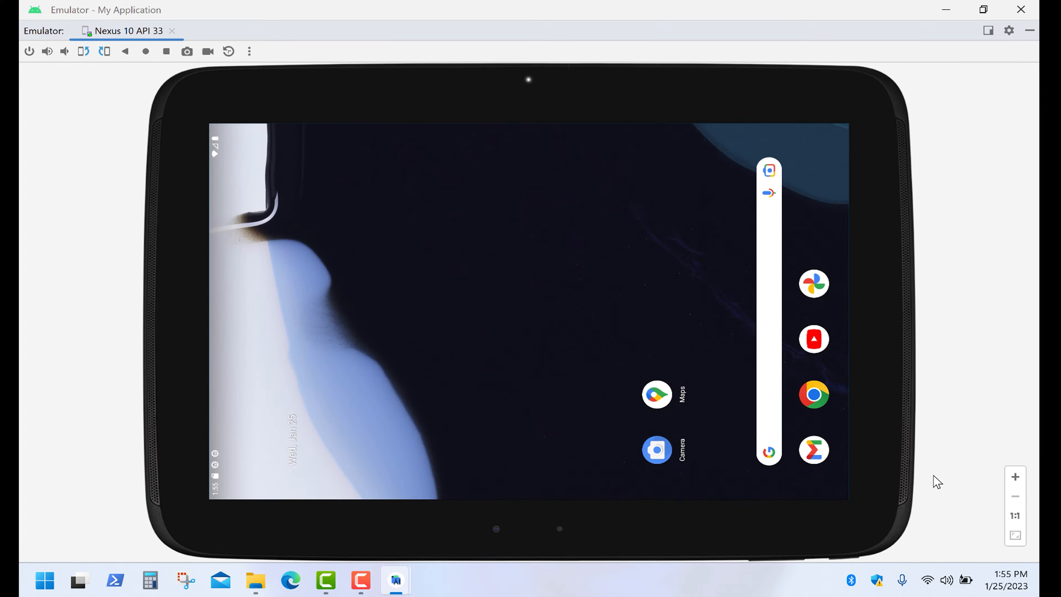
# Open the quick settings and notifications on the emulated Nexus 10 tablet, and go back.
pyautogui.moveTo(212, 336); pyautogui.dragTo(713, 367)
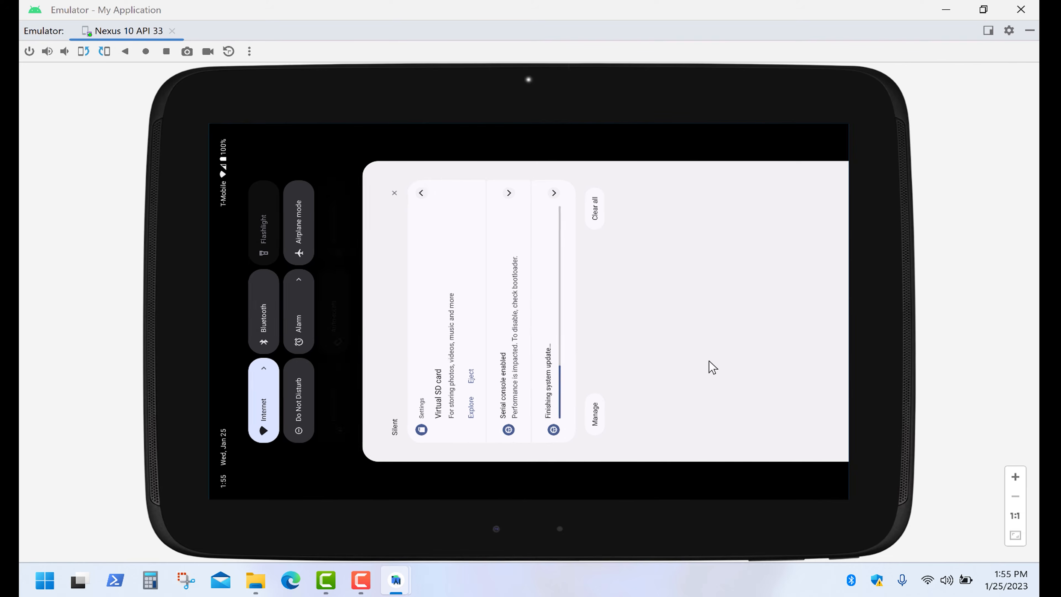
pyautogui.click(396, 330)
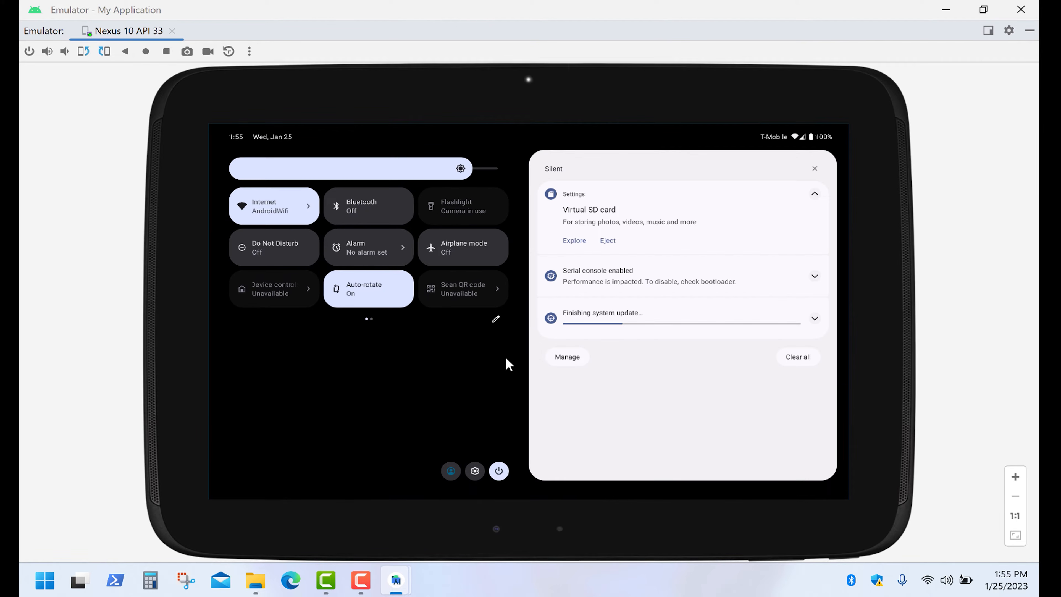
pyautogui.click(125, 51)
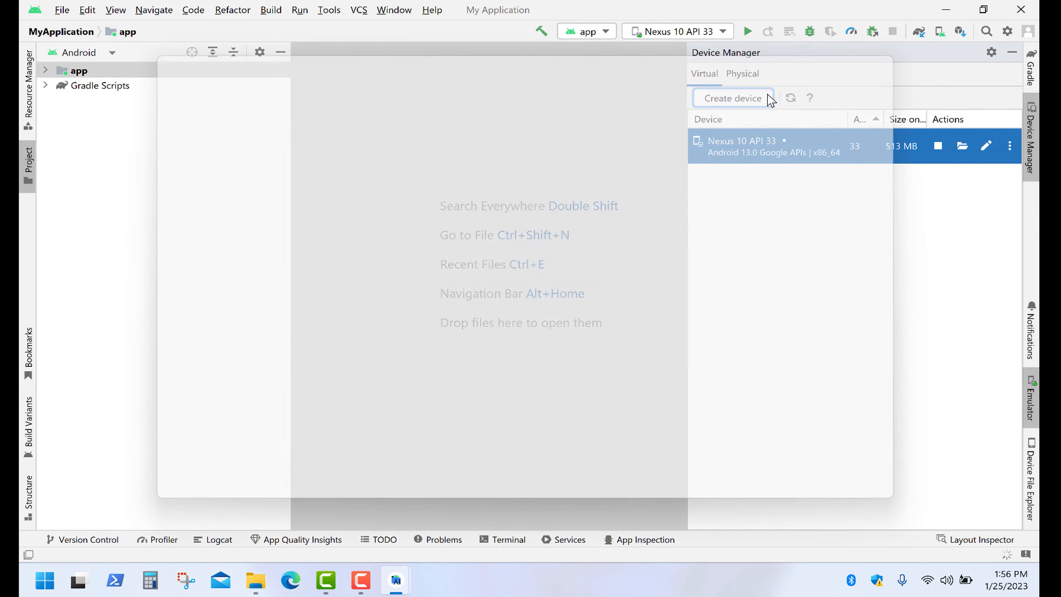
# Create a Pixel XL phone with the R system image (API 30, x86) and default settings, and launch it.
pyautogui.click(770, 101)
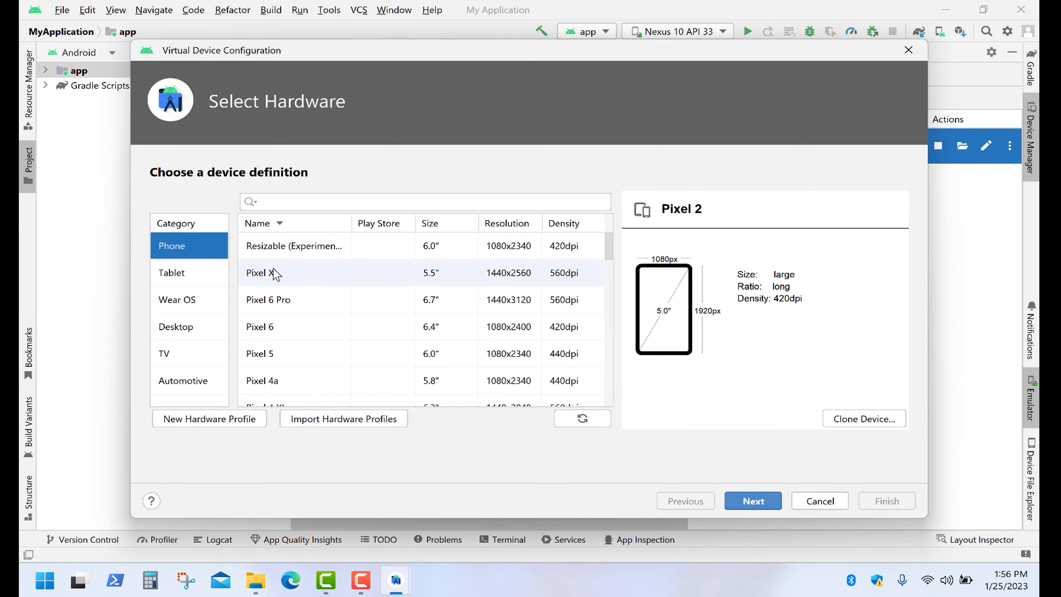
pyautogui.click(288, 274)
pyautogui.click(772, 501)
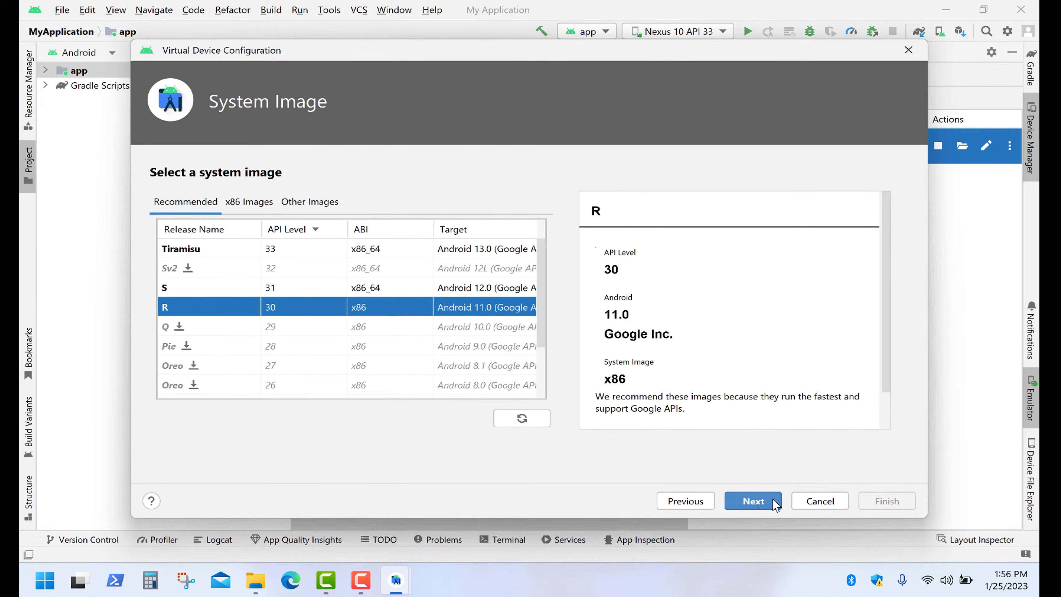
pyautogui.click(772, 500)
pyautogui.click(860, 503)
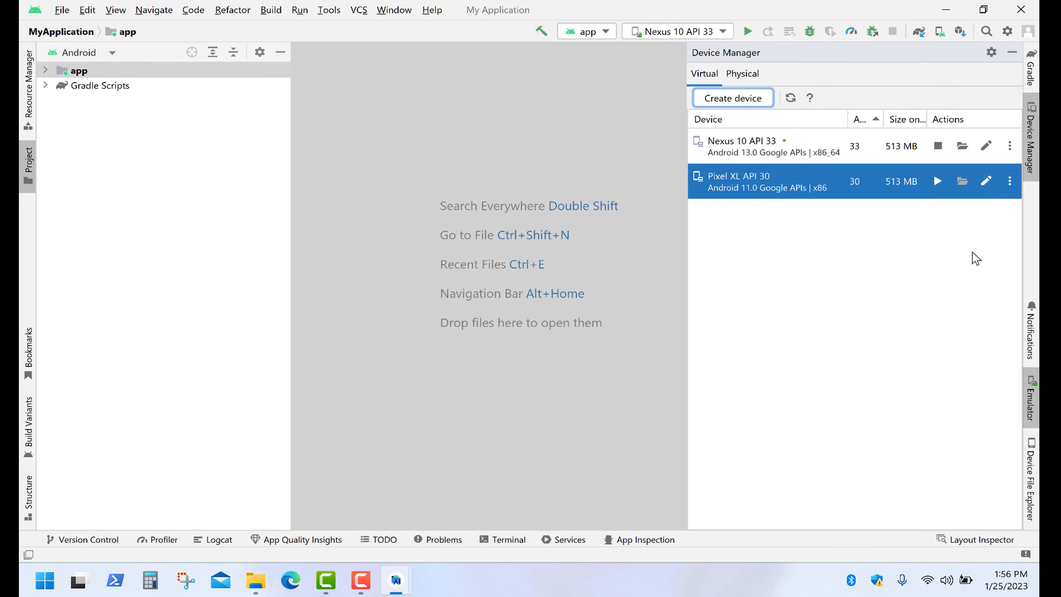
pyautogui.click(937, 181)
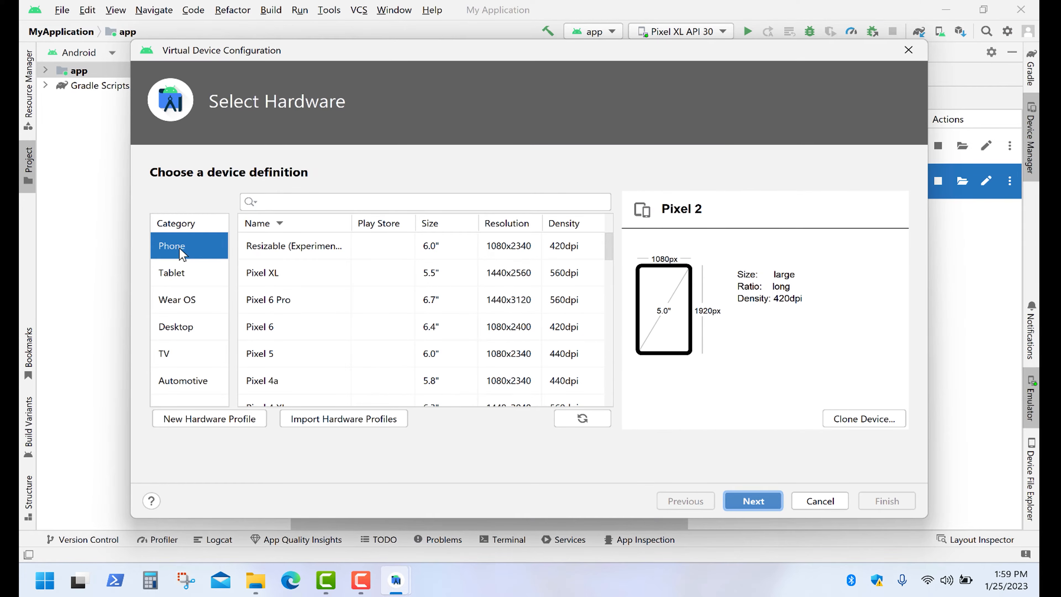
# Create a Wear OS Square virtual device with the R system image (Android 11.0 x86) and default settings.
pyautogui.click(204, 302)
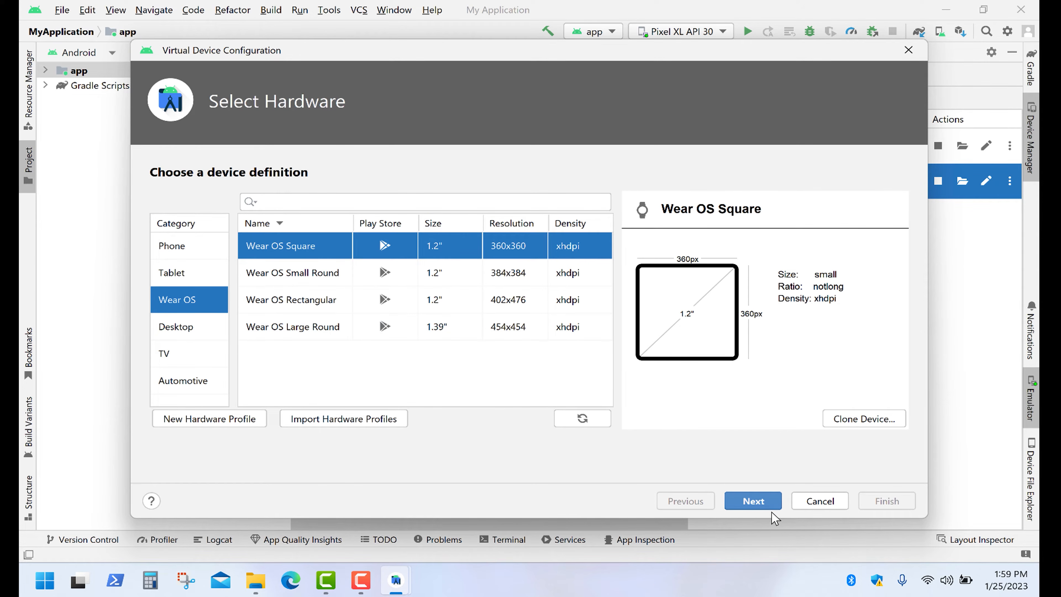
pyautogui.click(773, 504)
pyautogui.click(775, 501)
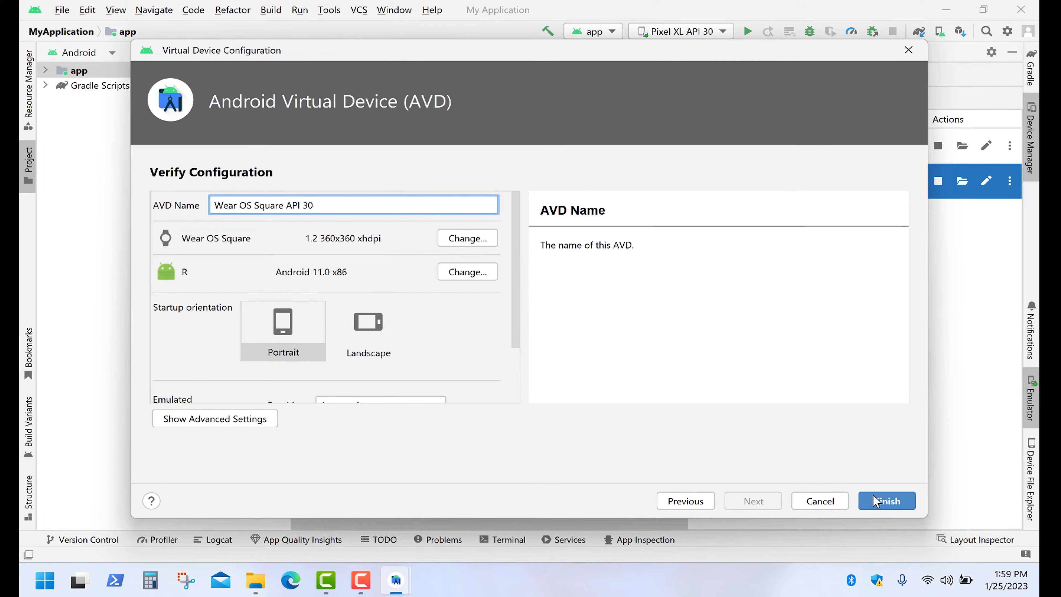
pyautogui.click(913, 502)
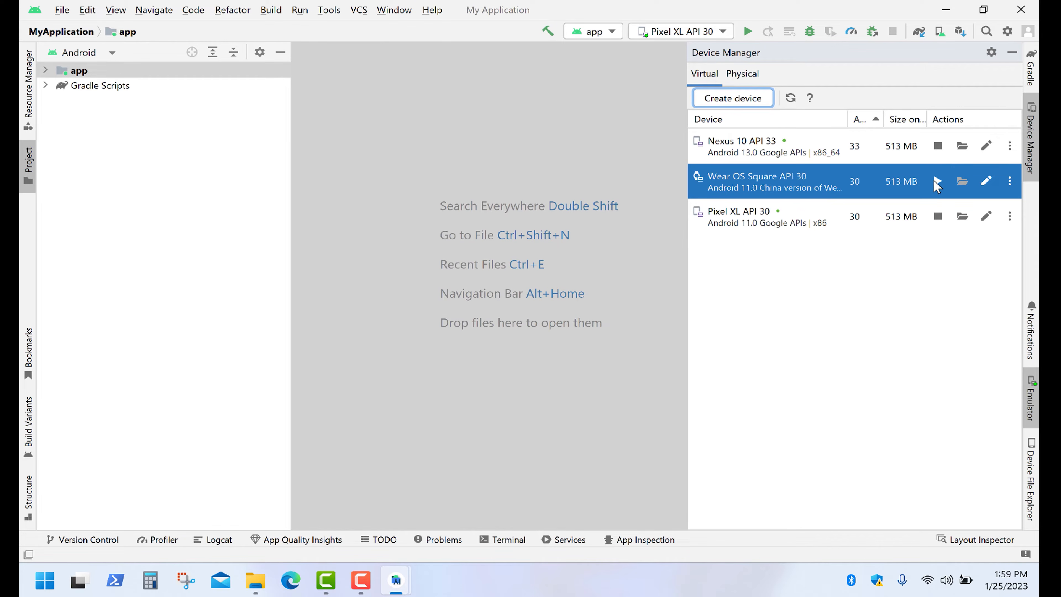
# Launch the Wear OS Square API 30 device and browse the app list on the emulated watch.
pyautogui.click(937, 182)
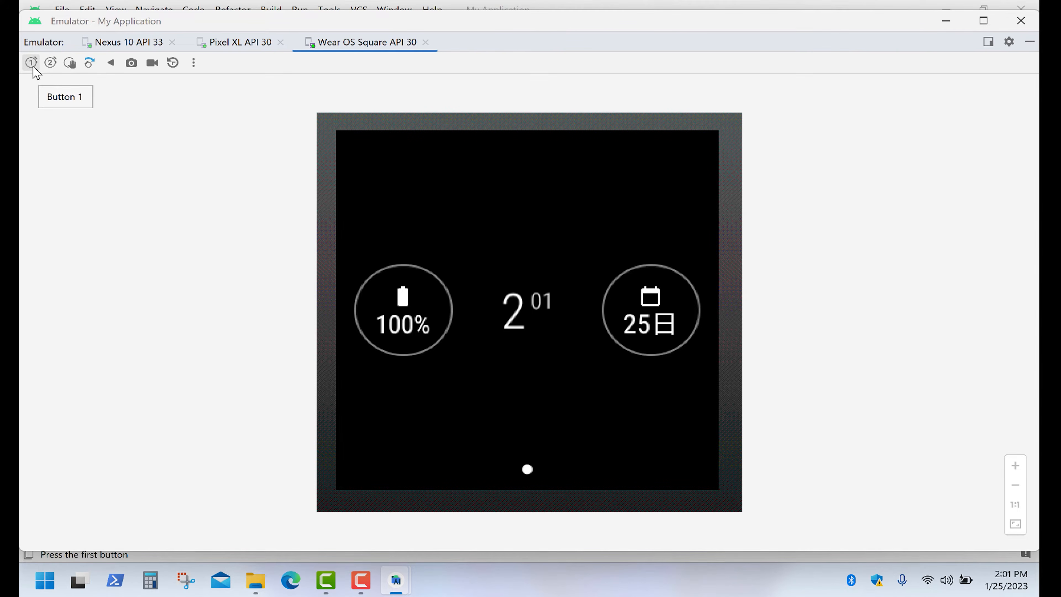
pyautogui.click(30, 63)
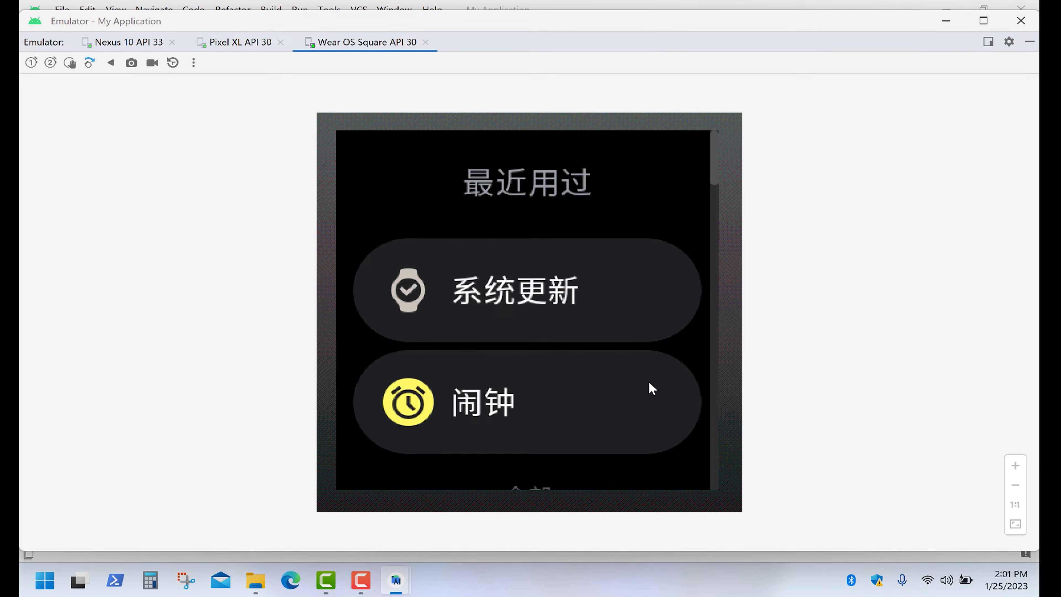
pyautogui.scroll(-10, 648, 362)
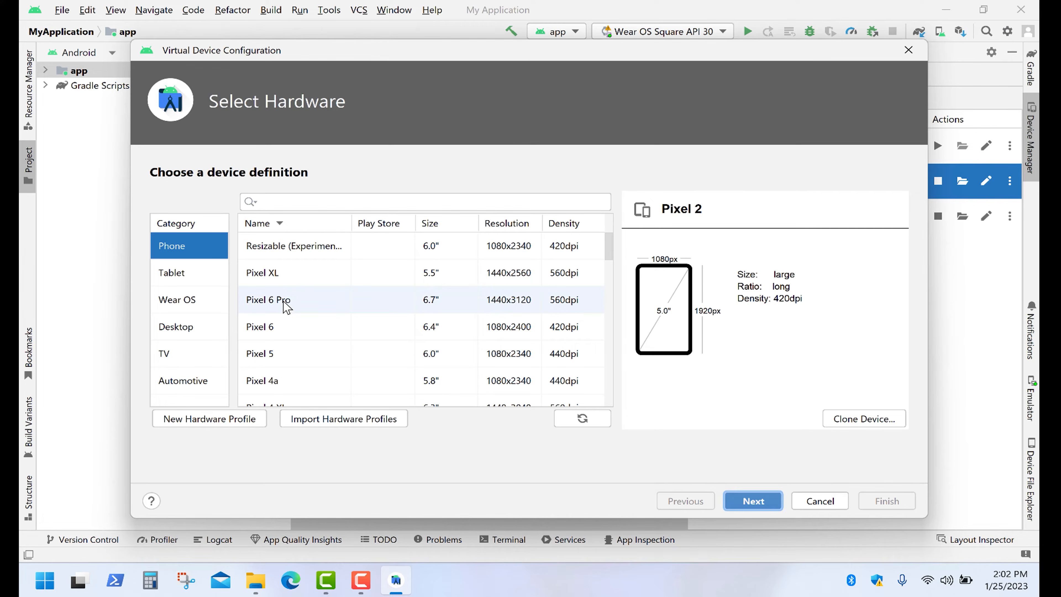
# Create an Android TV (1080p) virtual device, downloading the R system image (API 30, x86), keep the default settings, and launch it.
pyautogui.click(195, 356)
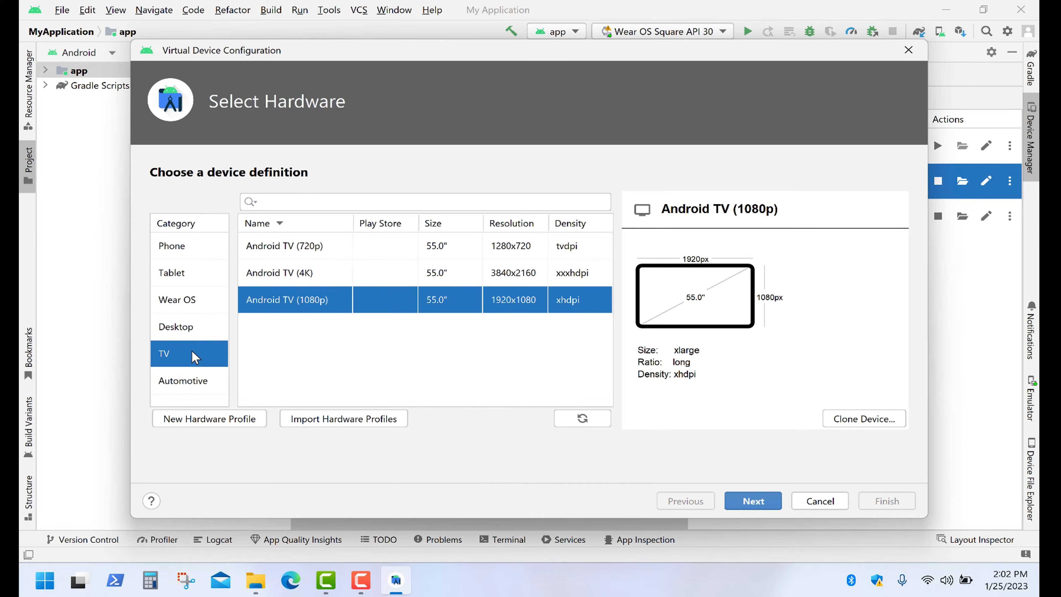
pyautogui.click(760, 501)
pyautogui.click(178, 248)
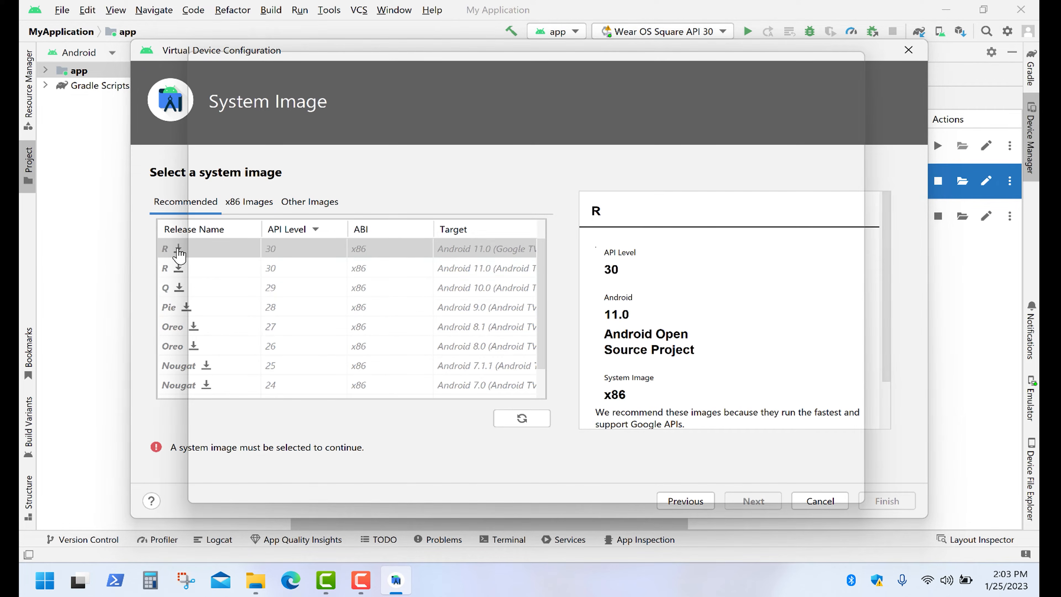
pyautogui.click(860, 502)
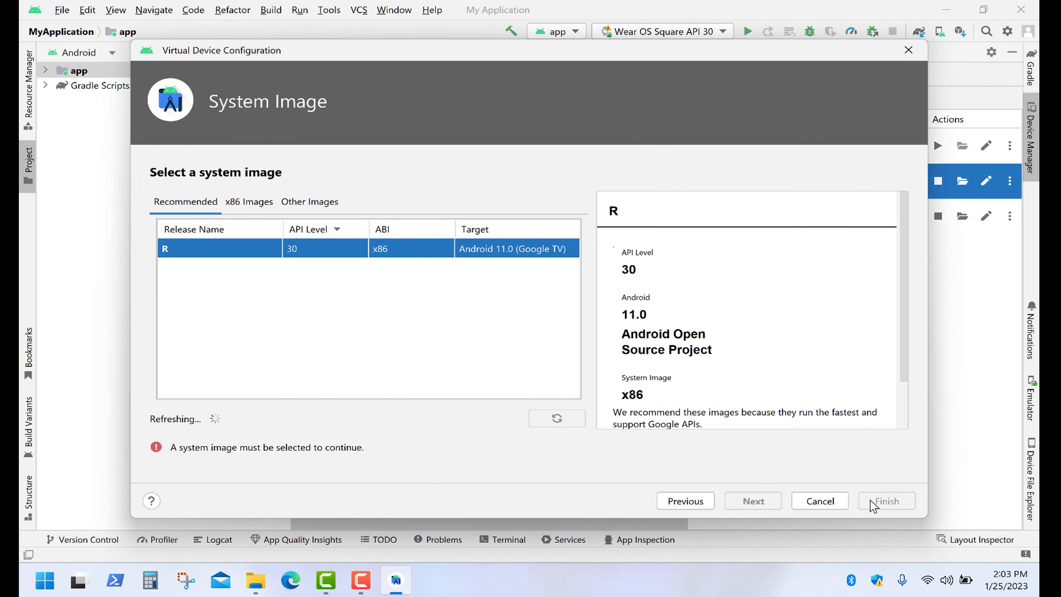
pyautogui.click(773, 503)
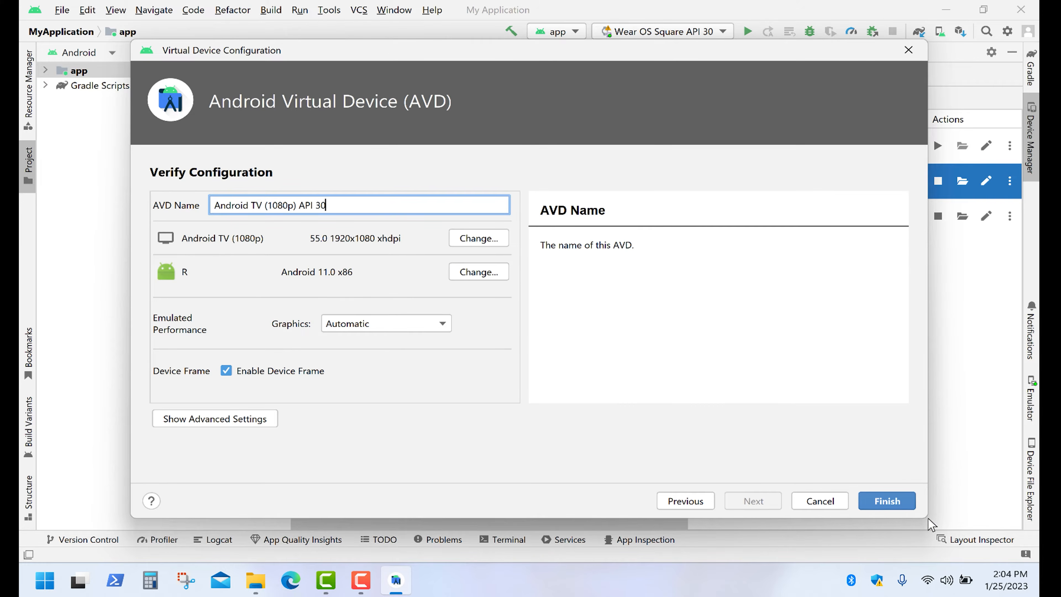
pyautogui.click(905, 502)
pyautogui.click(937, 216)
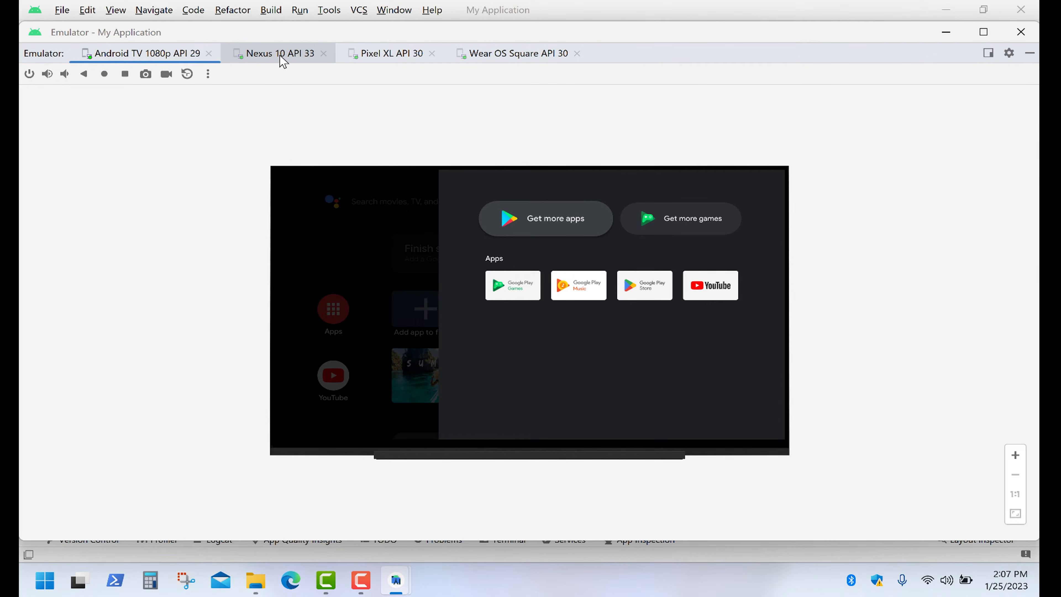
# View the running Nexus 10, Pixel XL and Wear OS Square emulators one after another, and minimize the emulator window.
pyautogui.click(280, 55)
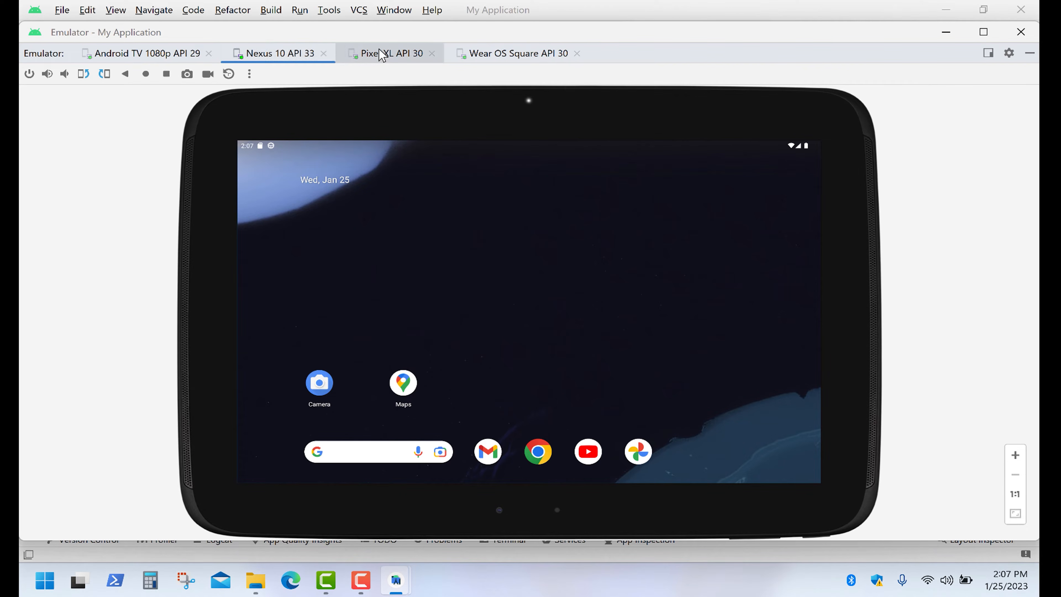
pyautogui.click(384, 56)
pyautogui.click(487, 54)
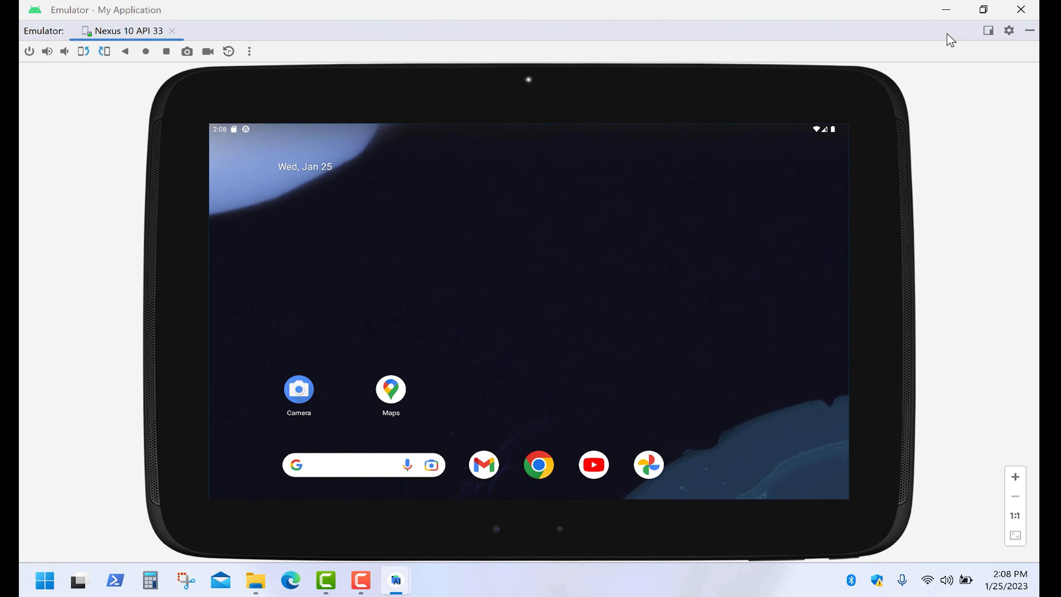
pyautogui.click(945, 9)
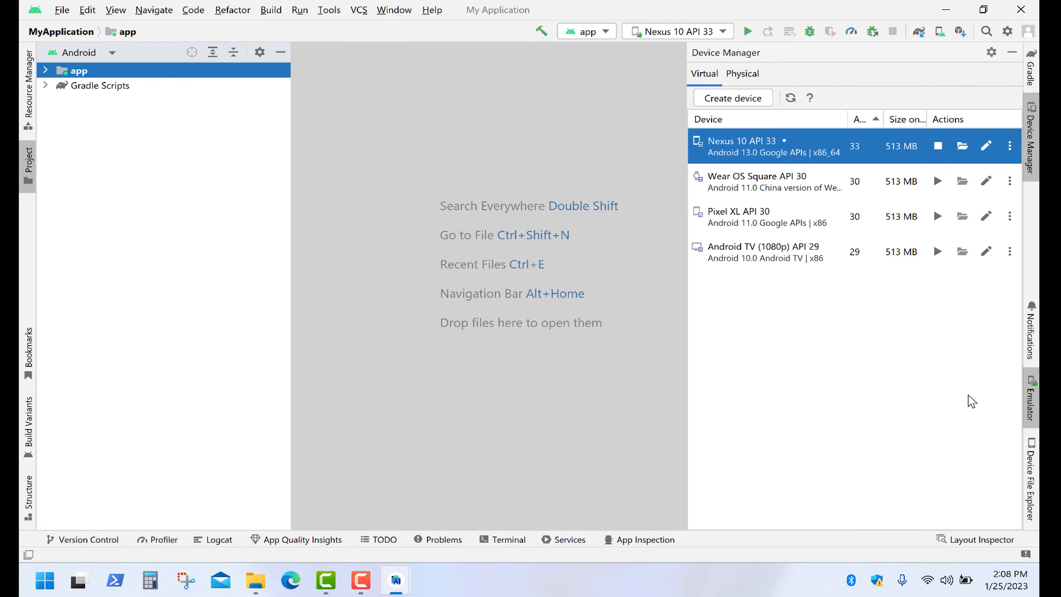
# Open the Device File Explorer for the Nexus 10 and expand the 141B-0419 folder under storage.
pyautogui.click(1032, 483)
pyautogui.moveTo(1019, 370); pyautogui.dragTo(1020, 448)
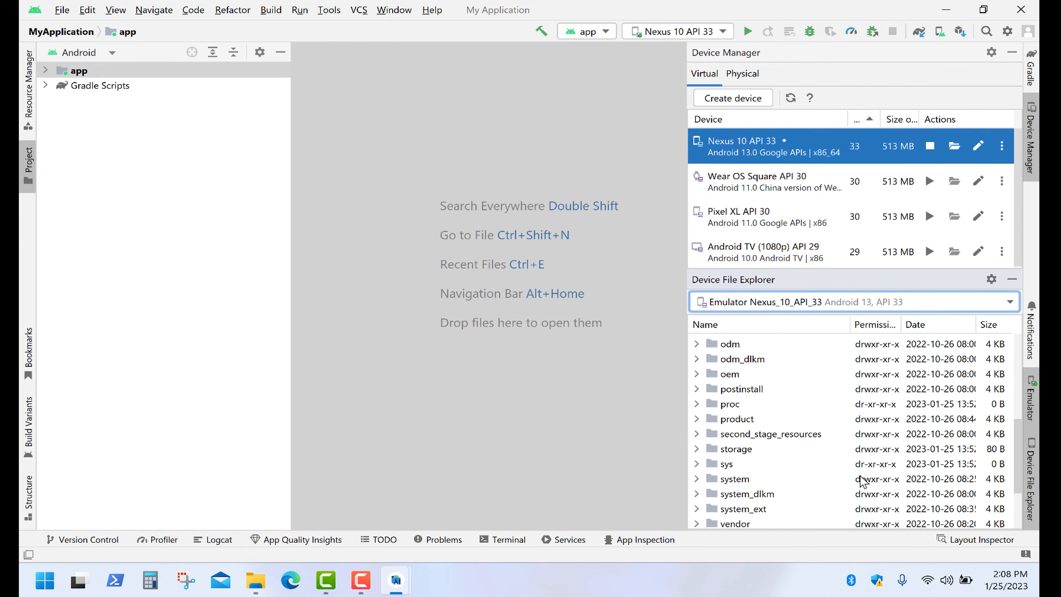
pyautogui.click(697, 449)
pyautogui.scroll(-2, 701, 456)
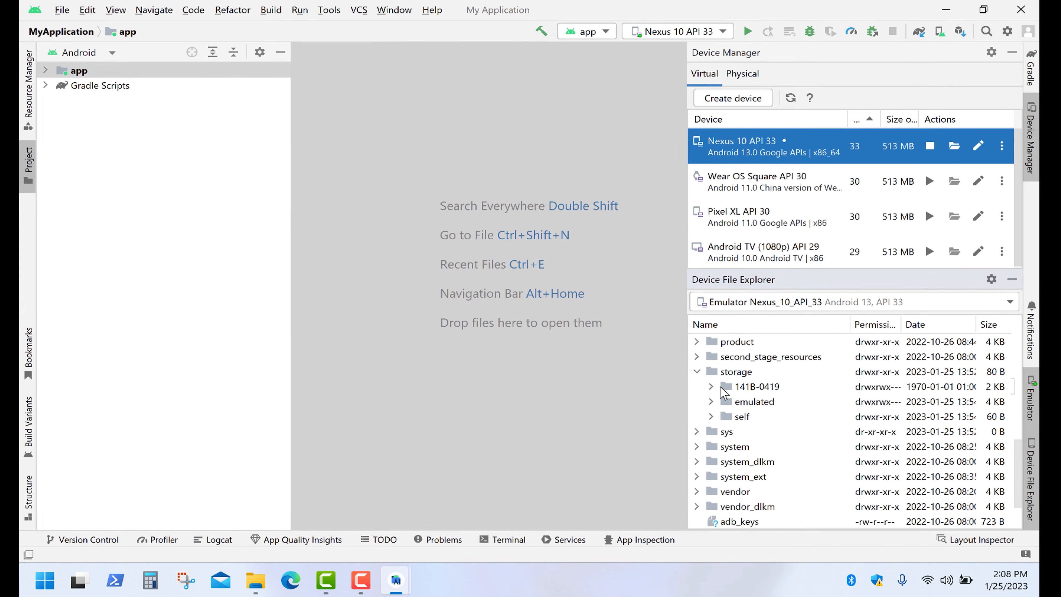
pyautogui.click(616, 394)
pyautogui.click(712, 386)
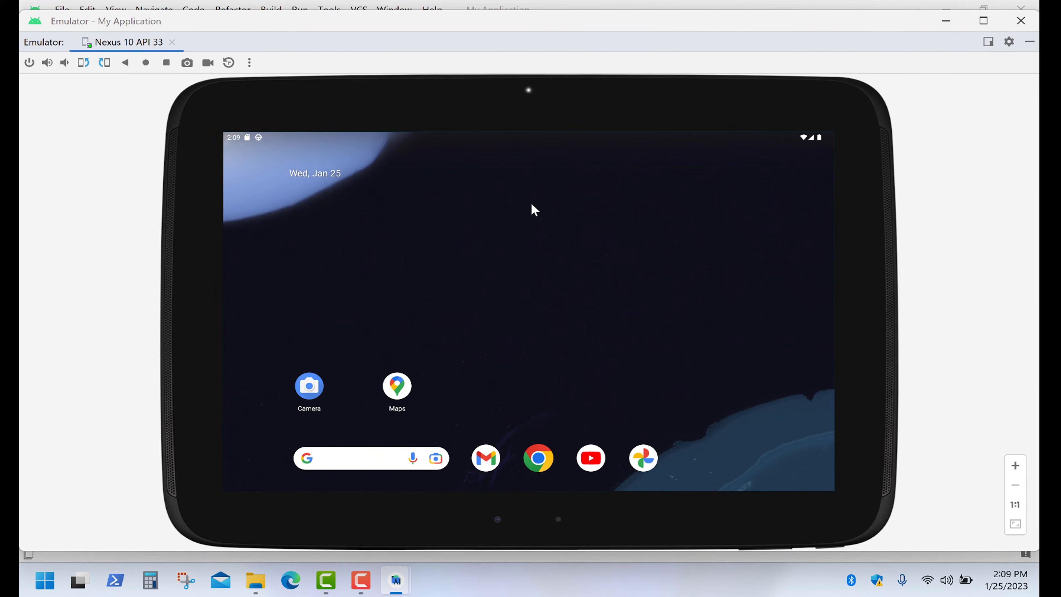
# Open the SDCARD in the tablet's Files app, place the emulator beside the device file tree, and look at the folder options.
pyautogui.scroll(-2, 530, 209)
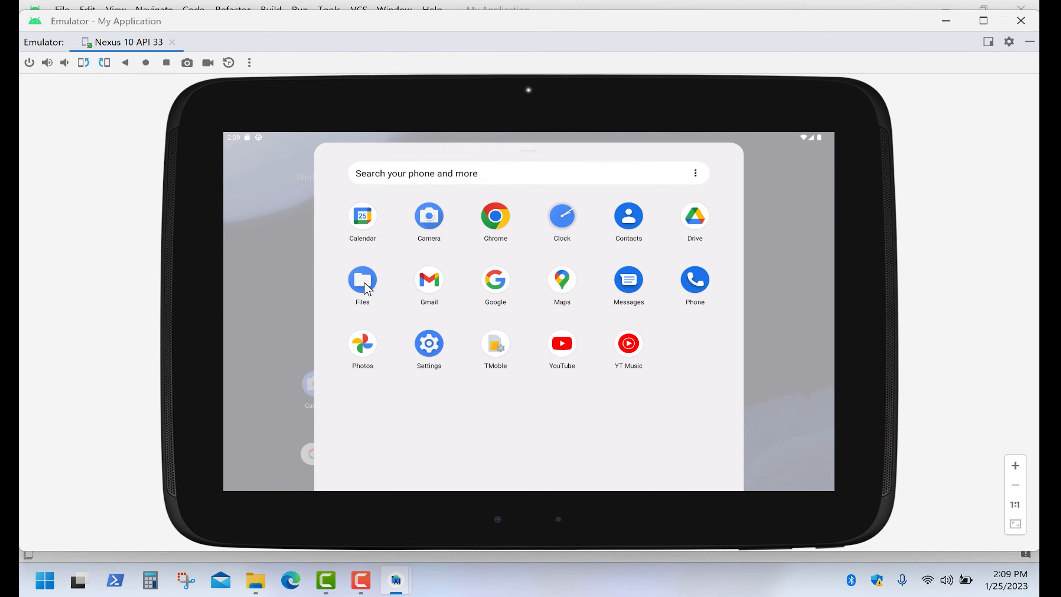
pyautogui.click(365, 284)
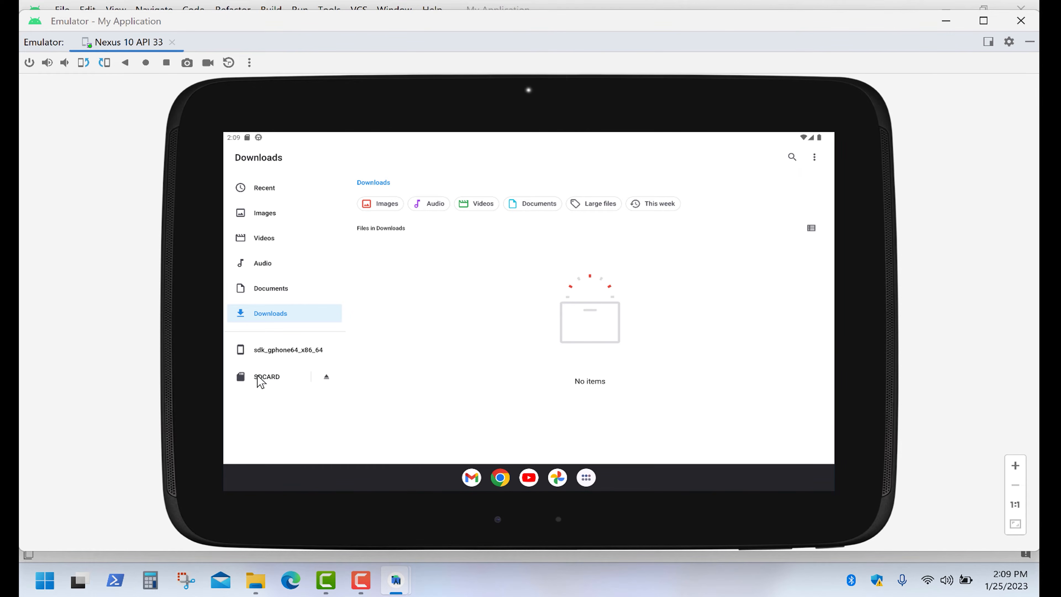
pyautogui.click(263, 378)
pyautogui.moveTo(722, 30); pyautogui.dragTo(384, 50)
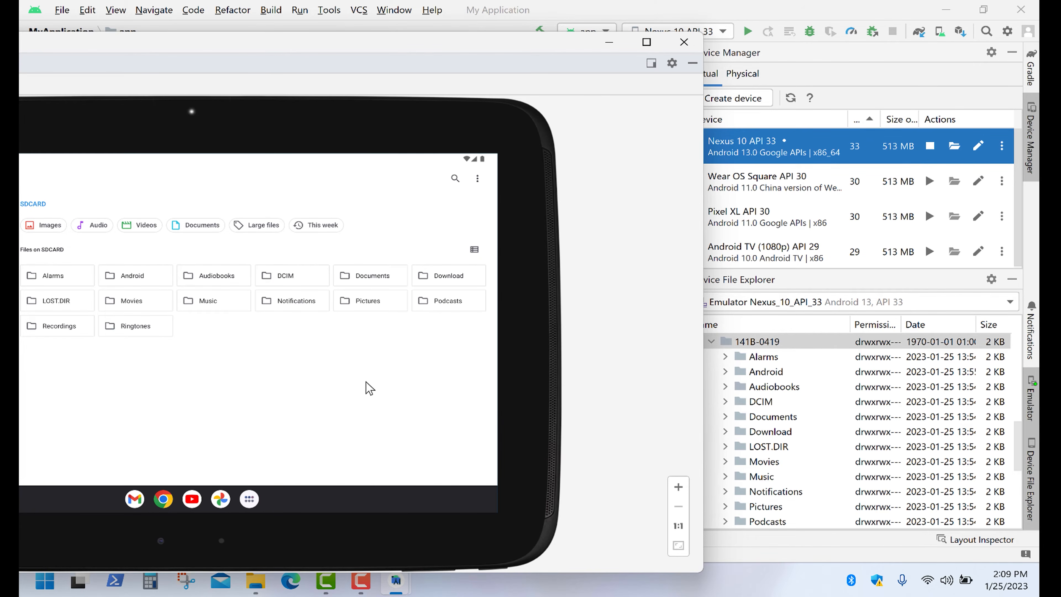
pyautogui.click(481, 181)
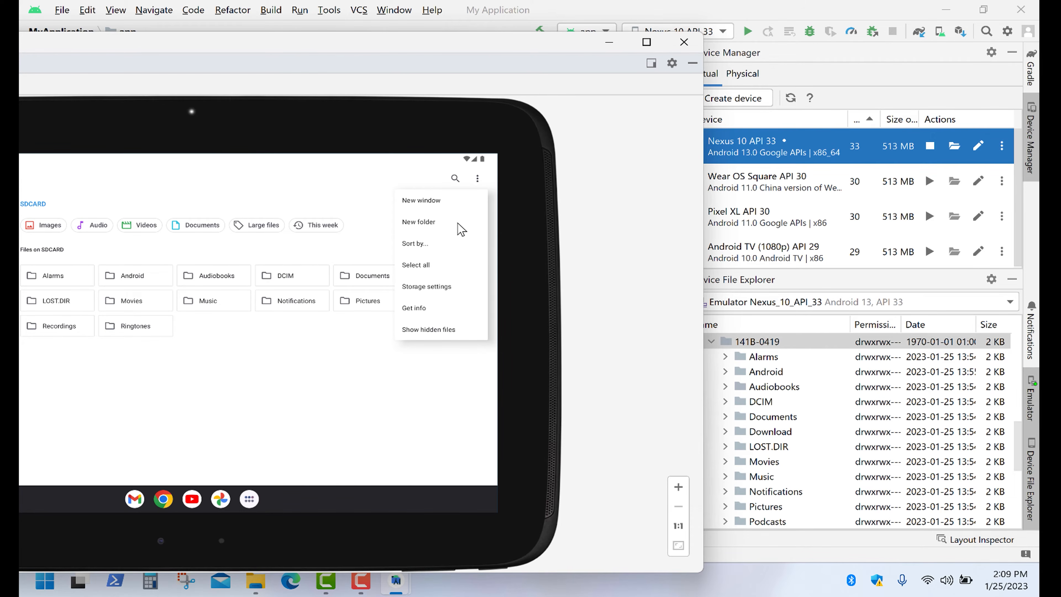
pyautogui.click(460, 442)
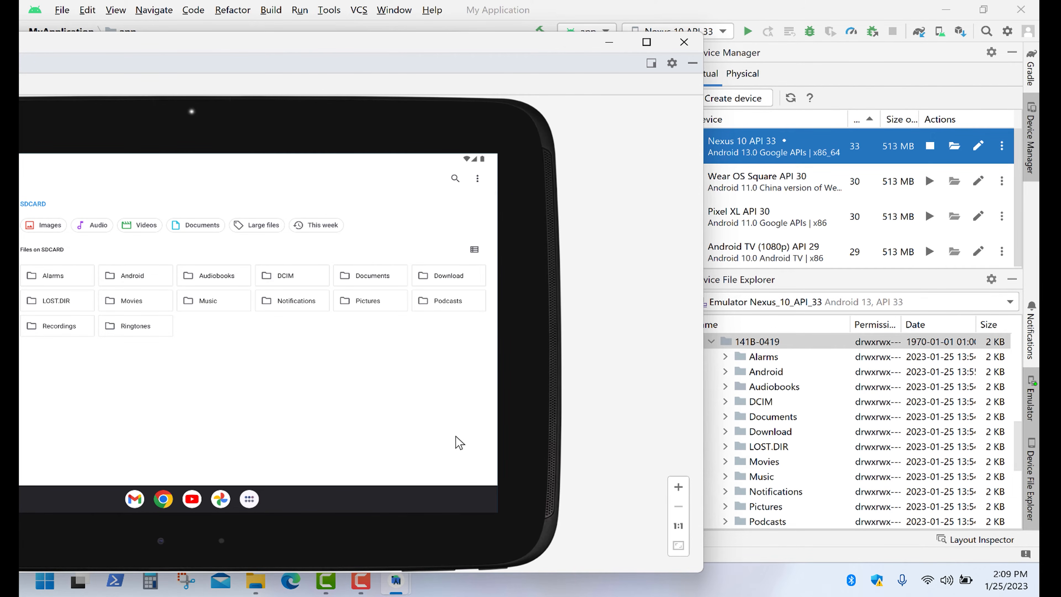
# Create a directory named NewFolder inside the 141B-0419 storage folder and select it.
pyautogui.click(765, 342)
pyautogui.rightClick(765, 343)
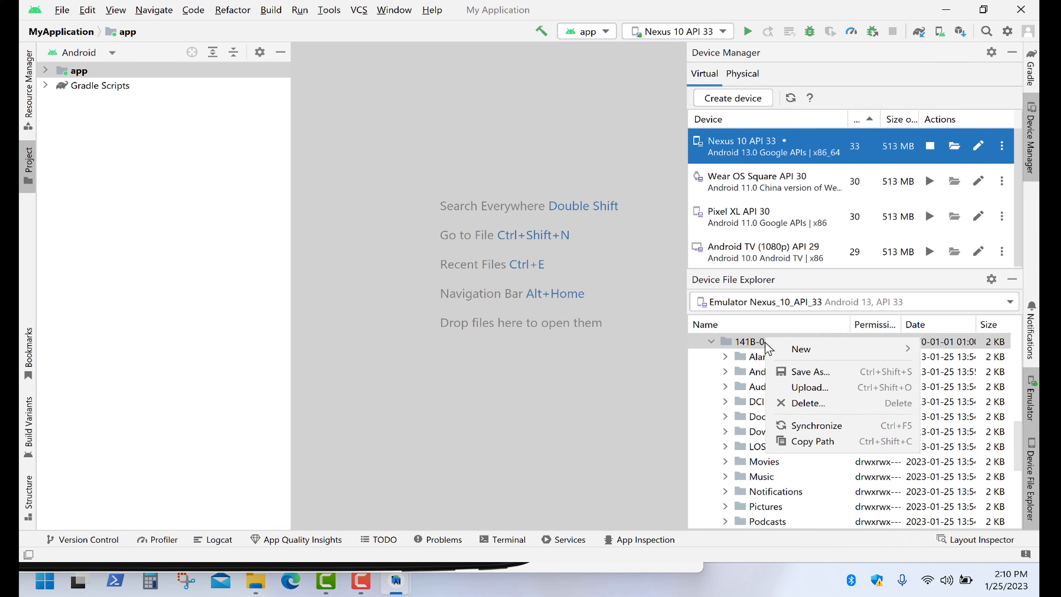
pyautogui.moveTo(860, 351)
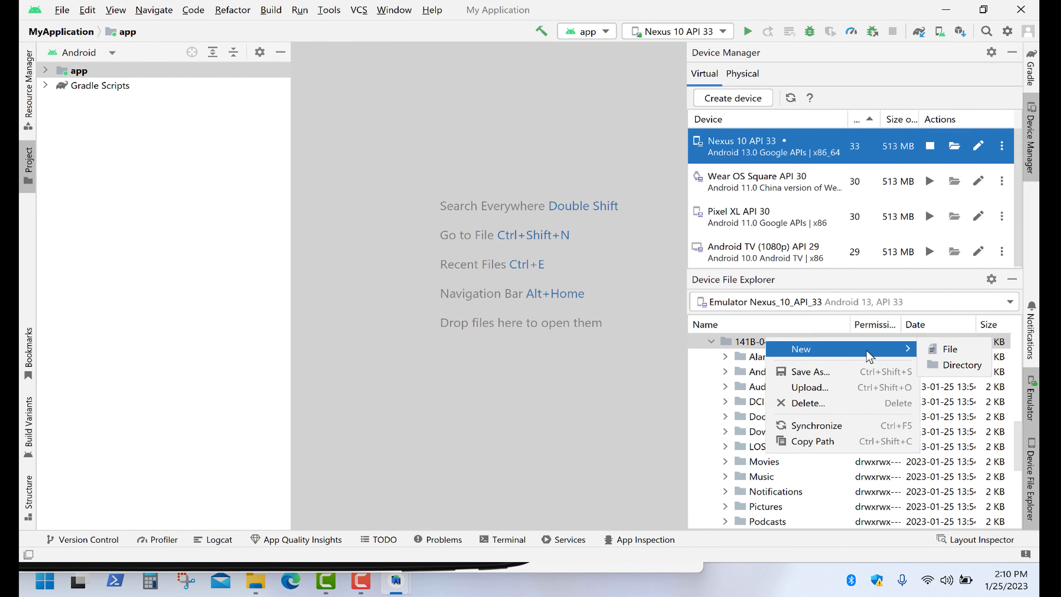
pyautogui.click(967, 366)
pyautogui.click(568, 311)
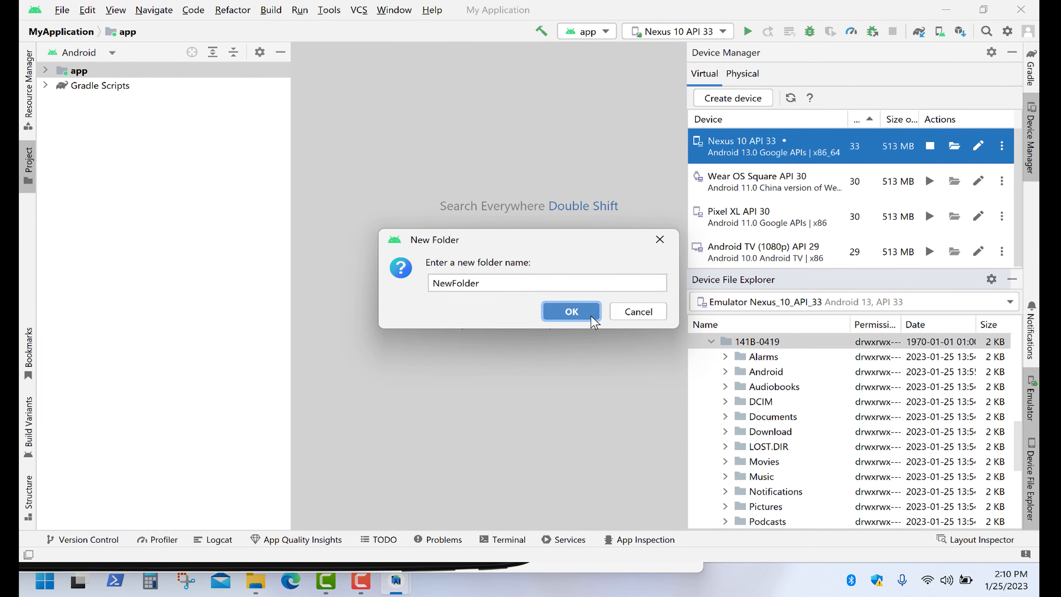
pyautogui.click(757, 495)
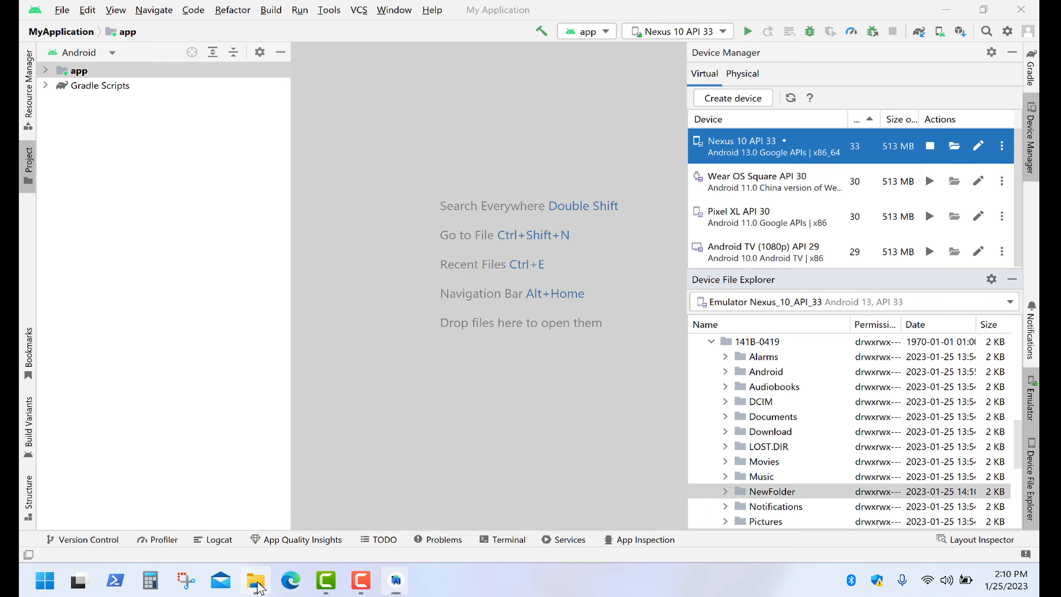
# Switch to Windows File Explorer, view the files on the computer, and return to Android Studio.
pyautogui.click(256, 580)
pyautogui.moveTo(407, 201); pyautogui.dragTo(252, 182)
pyautogui.click(621, 39)
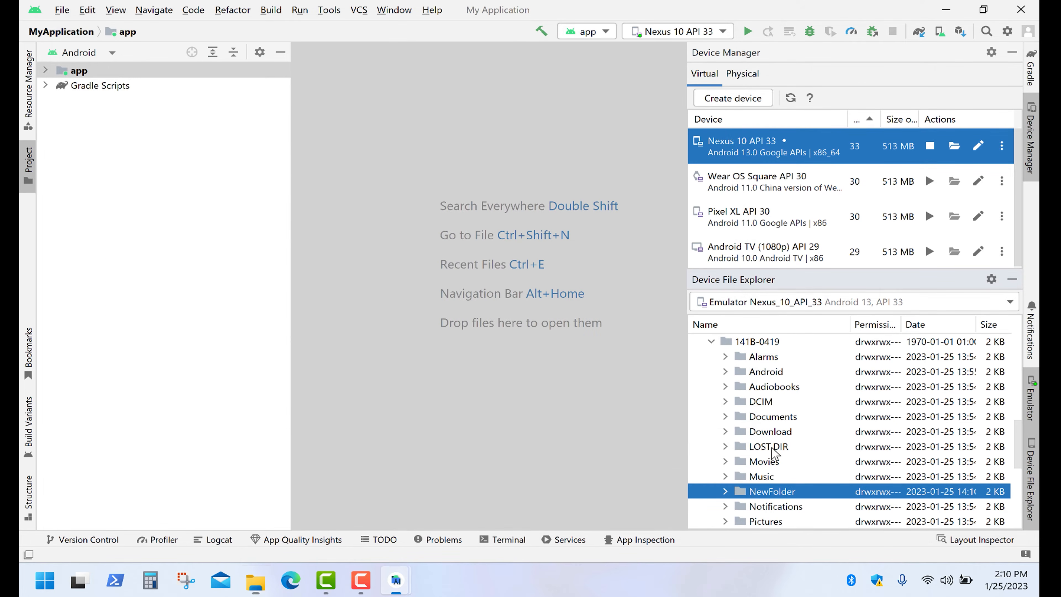
# Upload 1.jpg and 2.jpg from the computer's Downloads folder into NewFolder on the device.
pyautogui.rightClick(746, 491)
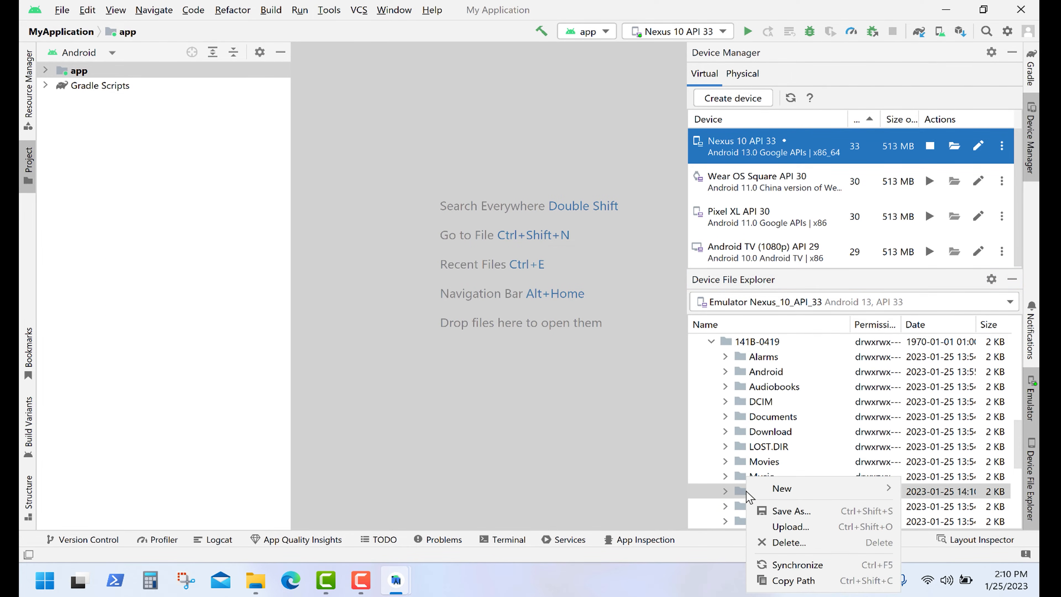
pyautogui.click(815, 528)
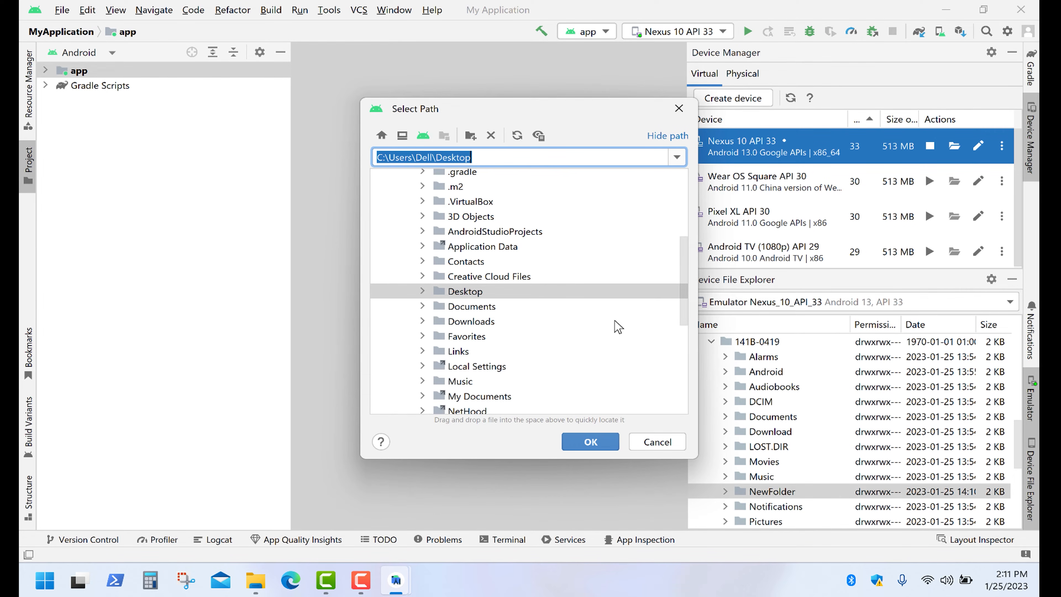
pyautogui.click(422, 321)
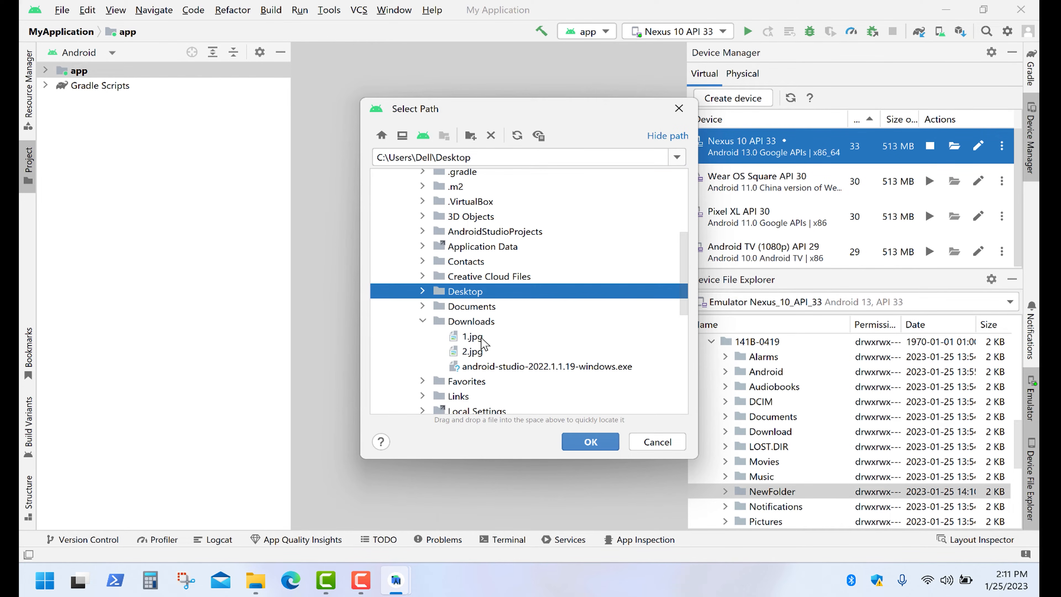
pyautogui.click(478, 339)
pyautogui.keyDown('shift'); pyautogui.click(478, 352); pyautogui.keyUp('shift')
pyautogui.click(609, 447)
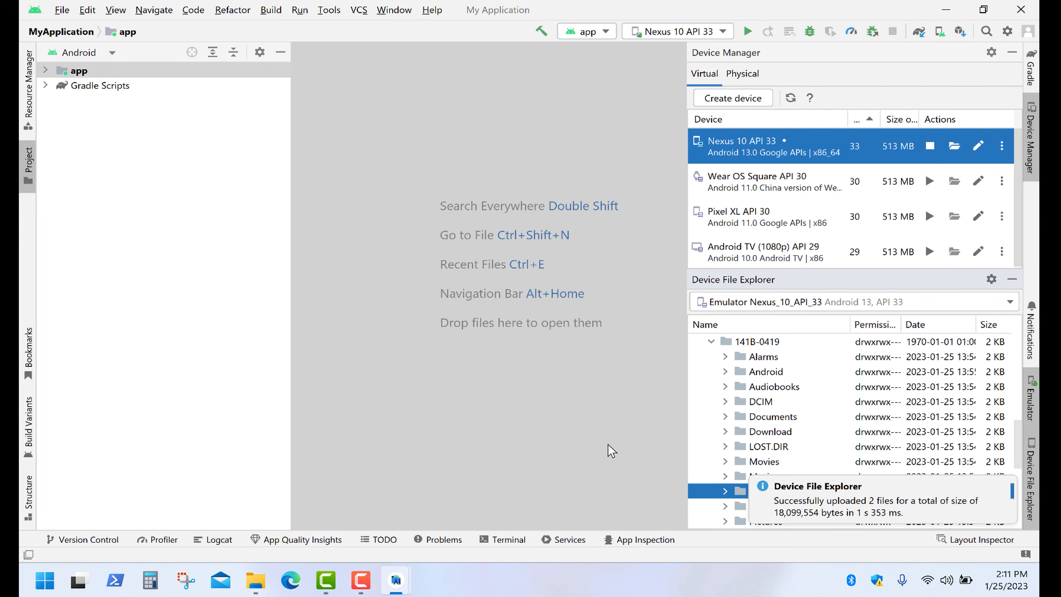
# View the contents of NewFolder on the emulated tablet's SDCARD, and minimize the emulator.
pyautogui.click(1034, 406)
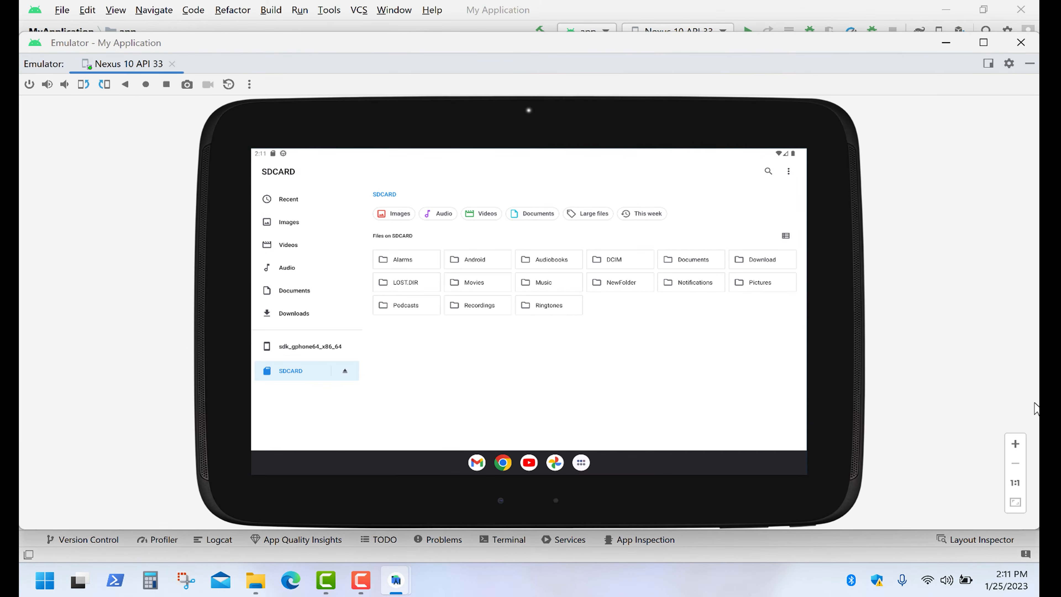
pyautogui.click(621, 283)
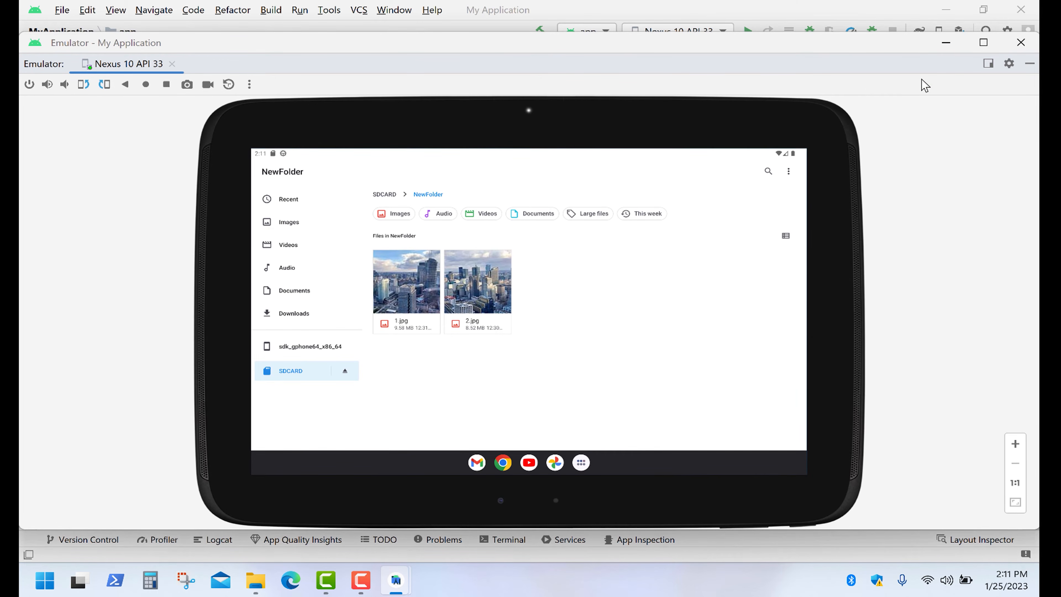
pyautogui.click(946, 43)
# Save 1.jpg and 2.jpg from the device's NewFolder to the computer's Desktop folder.
pyautogui.click(726, 493)
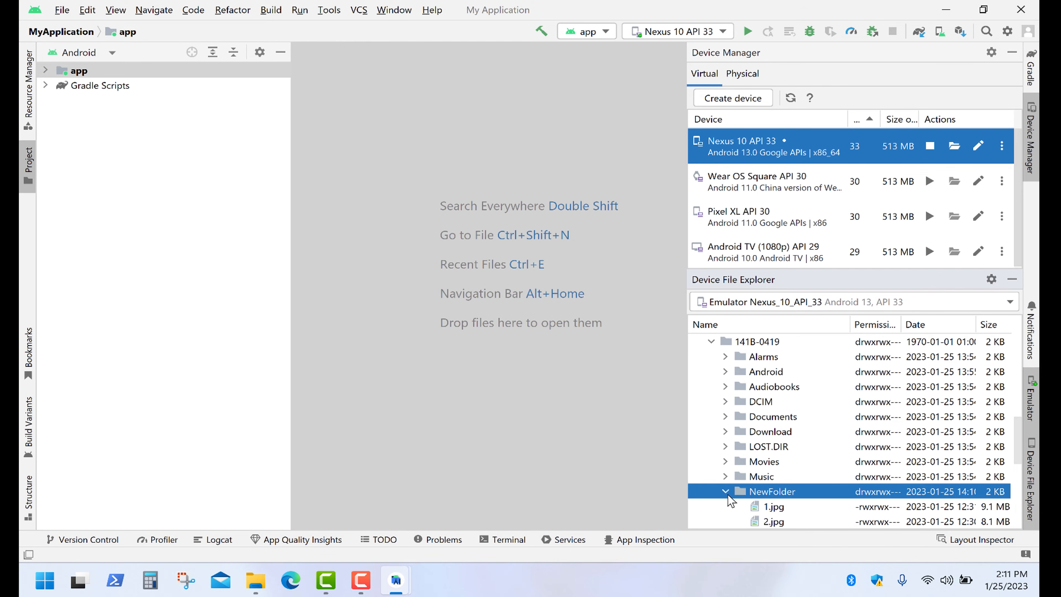
pyautogui.scroll(-3, 766, 509)
pyautogui.click(776, 418)
pyautogui.keyDown('shift'); pyautogui.click(778, 434); pyautogui.keyUp('shift')
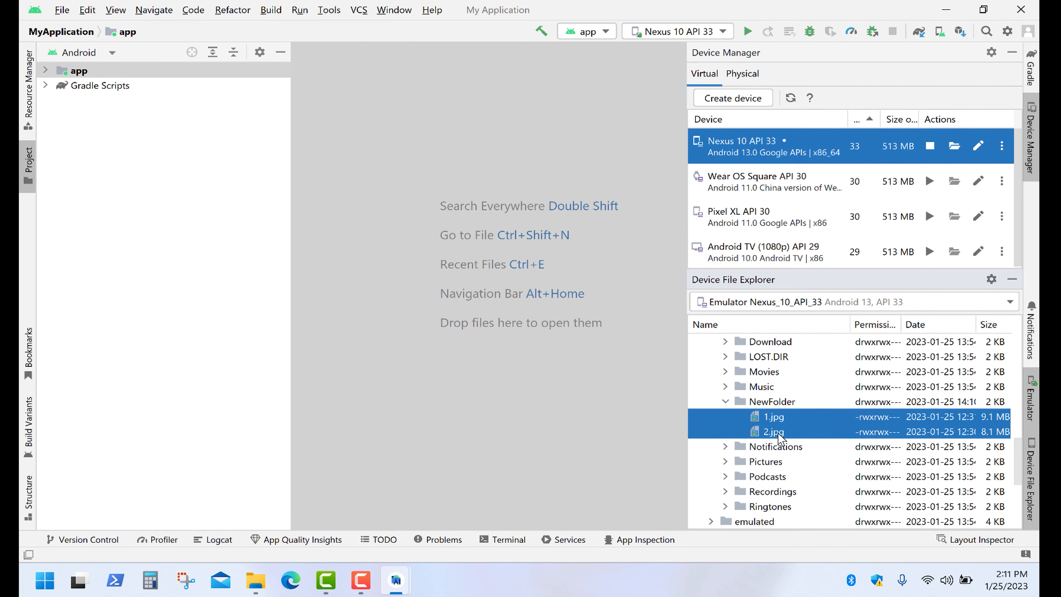
pyautogui.rightClick(791, 420)
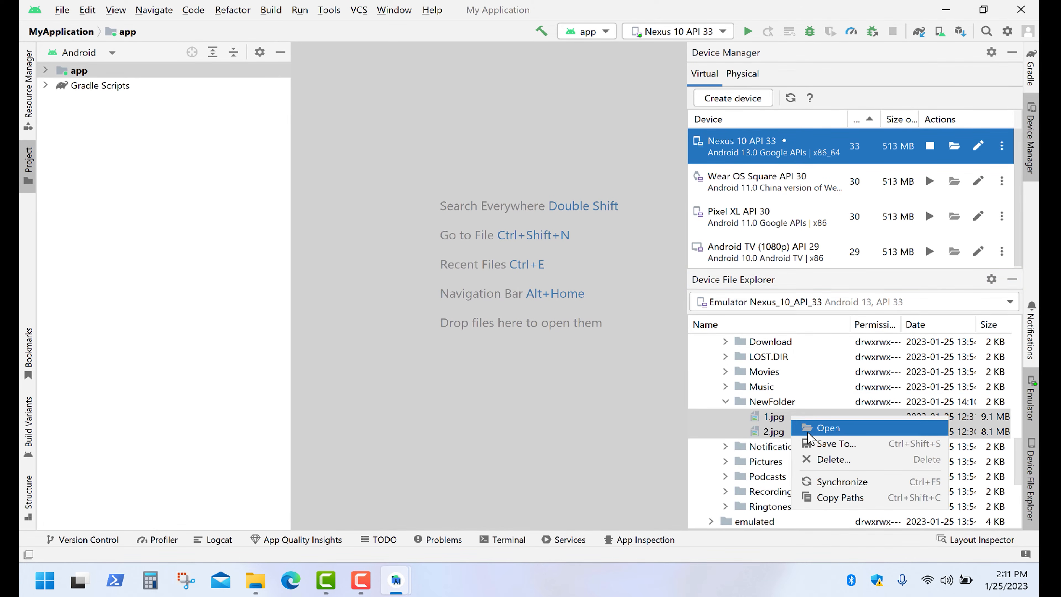
pyautogui.click(862, 449)
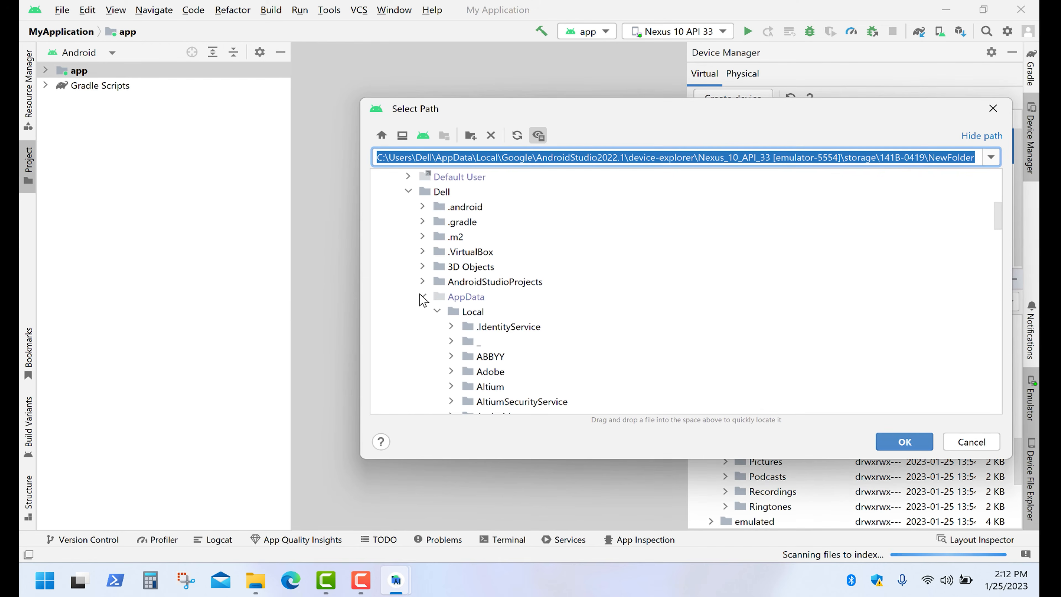
pyautogui.click(422, 298)
pyautogui.click(463, 371)
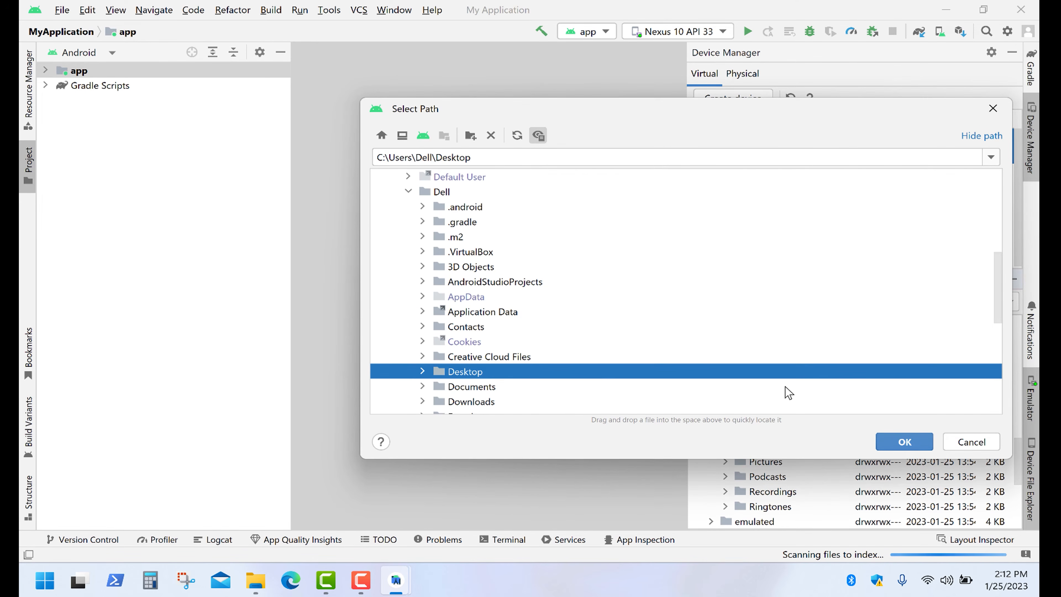
pyautogui.click(919, 442)
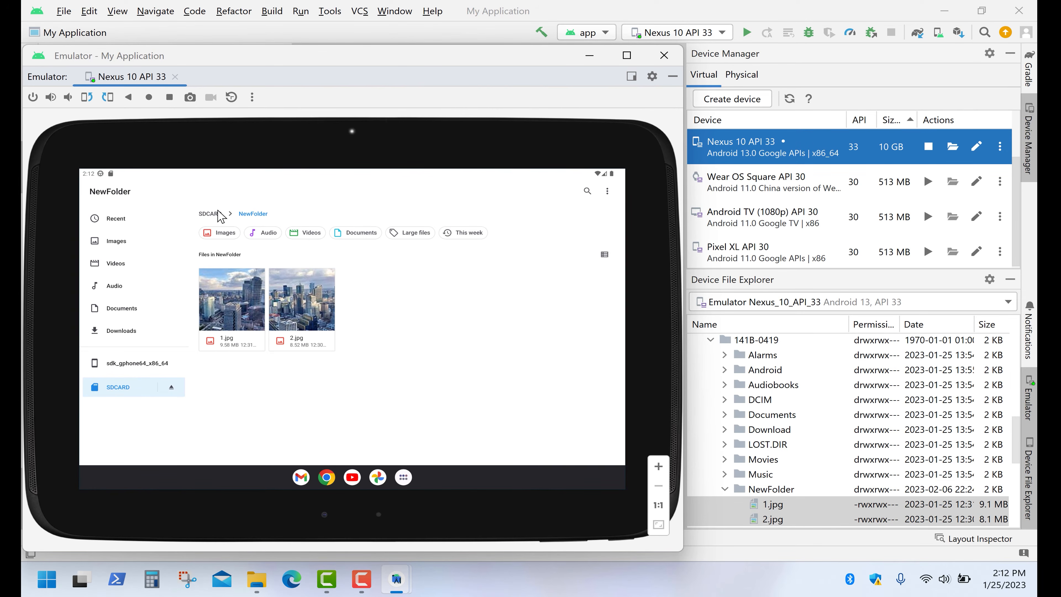
# Delete NewFolder from the emulated tablet's SDCARD.
pyautogui.click(209, 213)
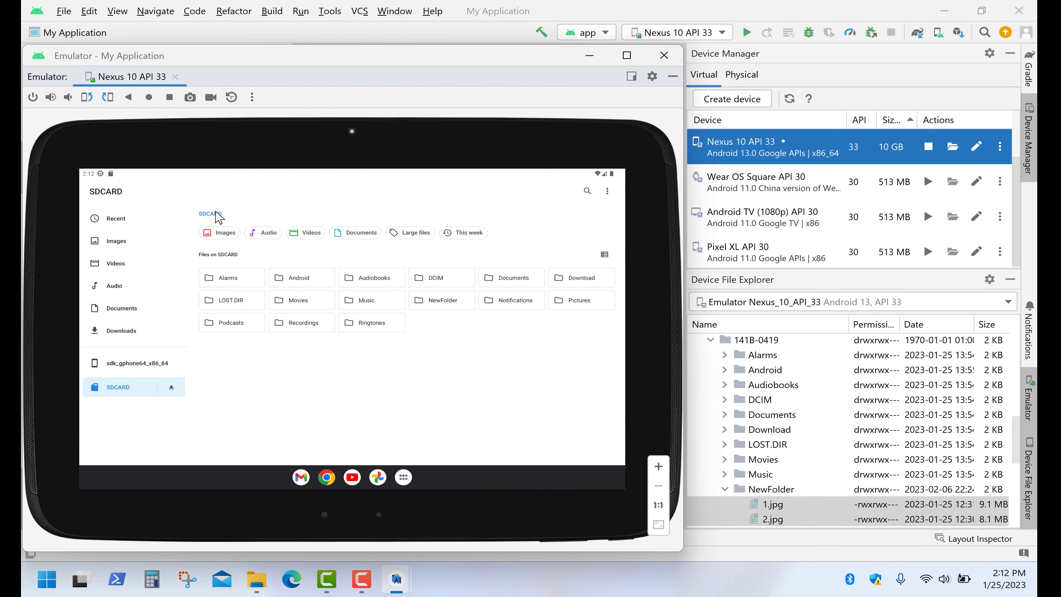
pyautogui.click(459, 311)
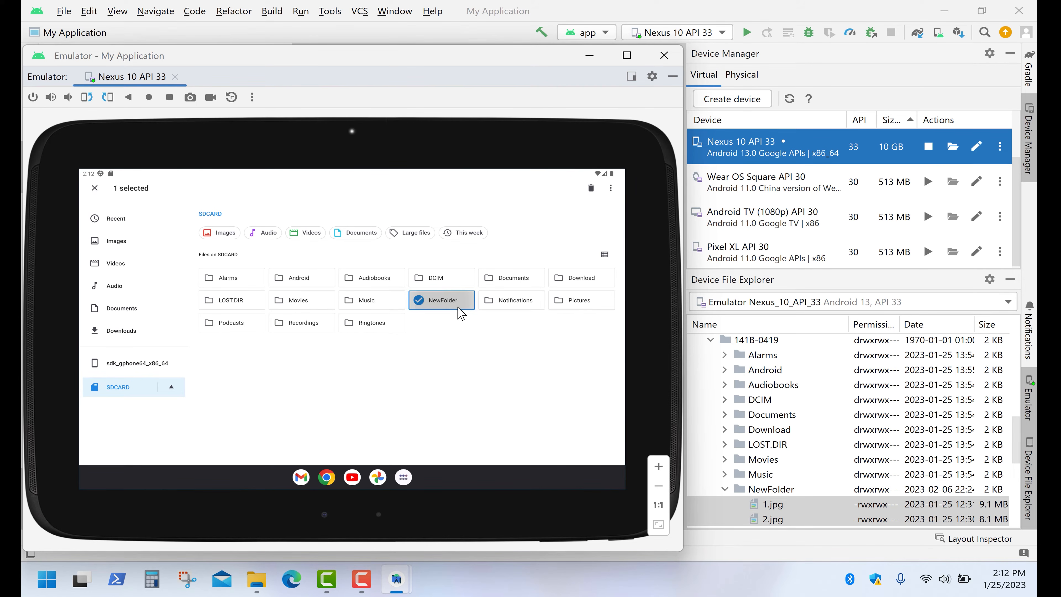
pyautogui.click(592, 189)
pyautogui.click(448, 332)
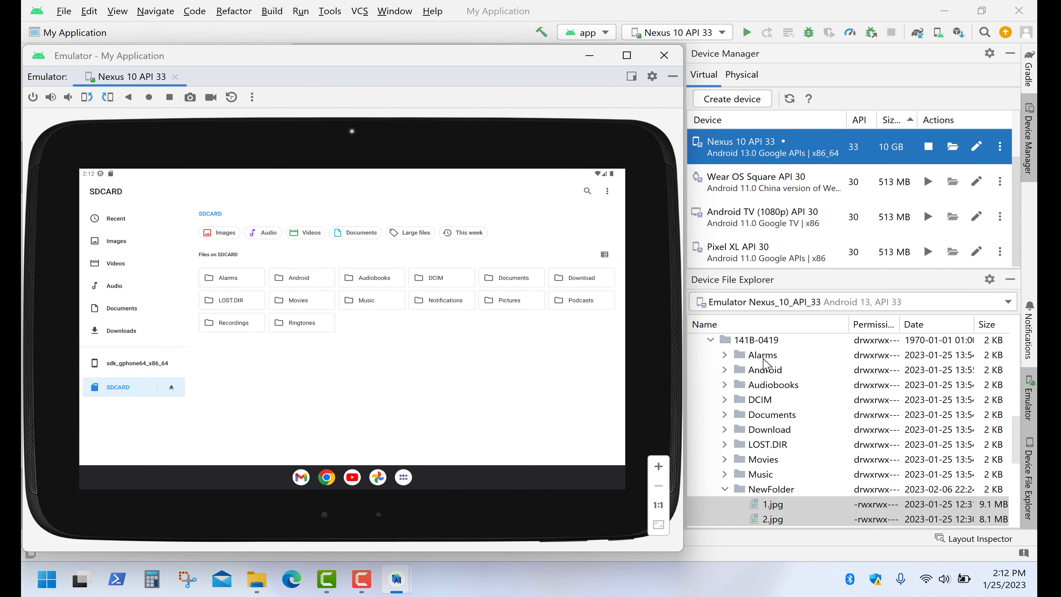
# Synchronize the 141B-0419 folder in the Device File Explorer, and expand it under storage to view its subfolders.
pyautogui.rightClick(759, 347)
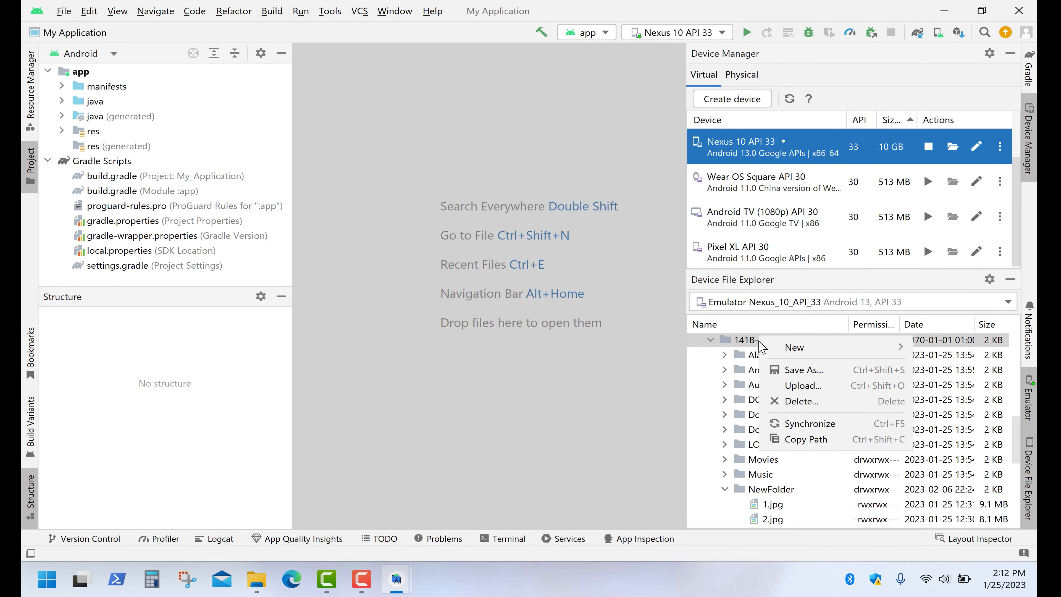
pyautogui.click(834, 424)
pyautogui.click(696, 357)
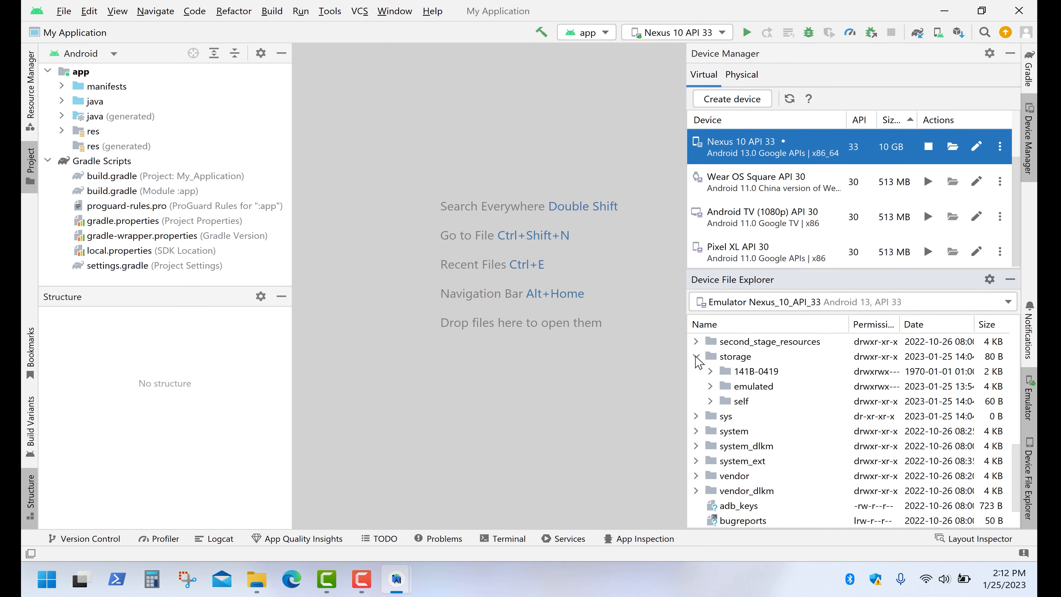
pyautogui.click(712, 371)
pyautogui.scroll(-1, 715, 382)
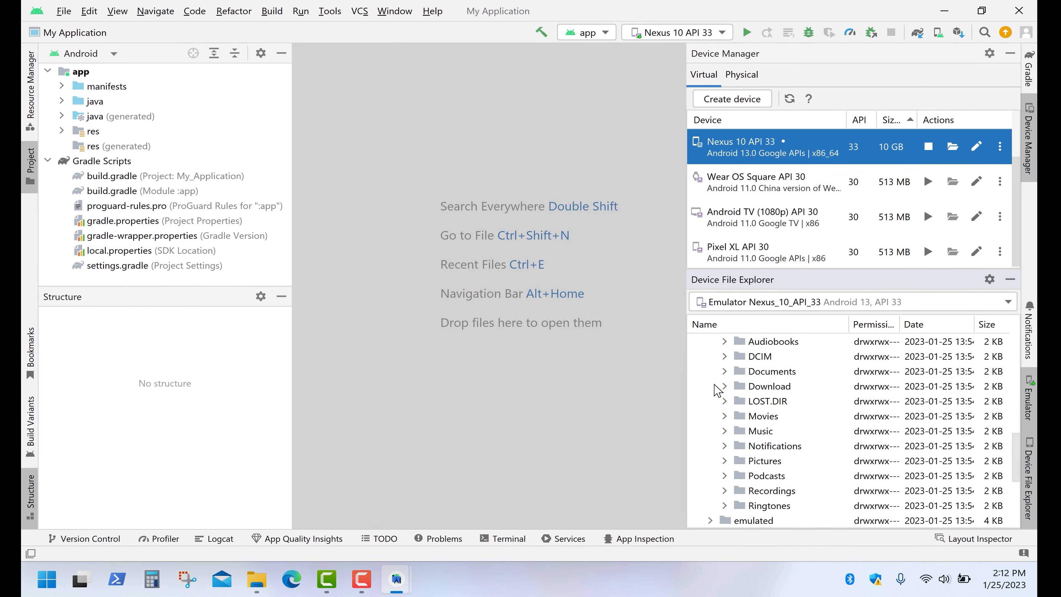
# Return to the emulated tablet's home screen and power off the tablet from its quick settings.
pyautogui.click(1028, 399)
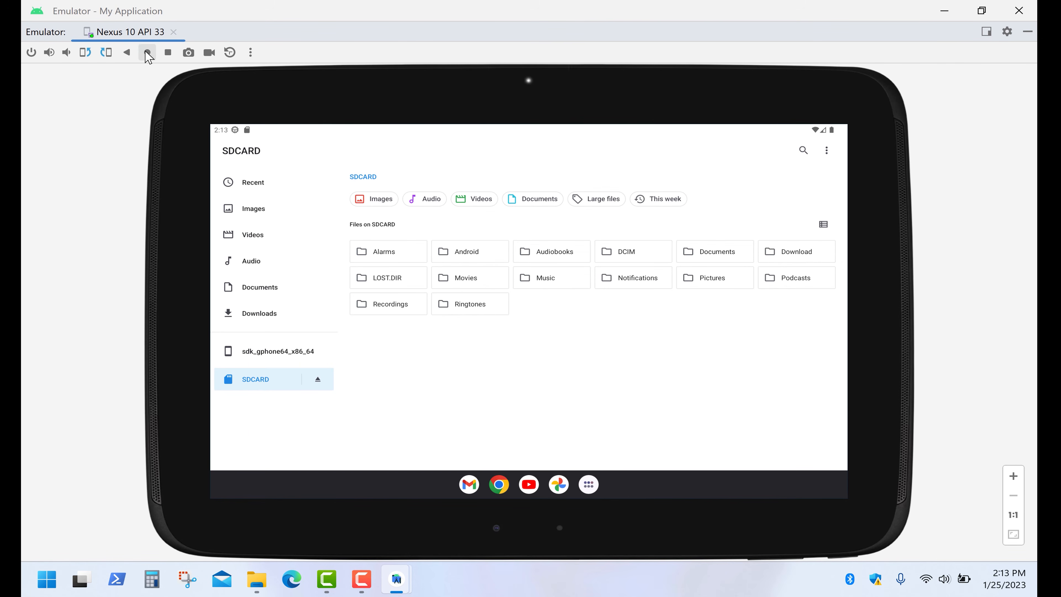
pyautogui.click(147, 52)
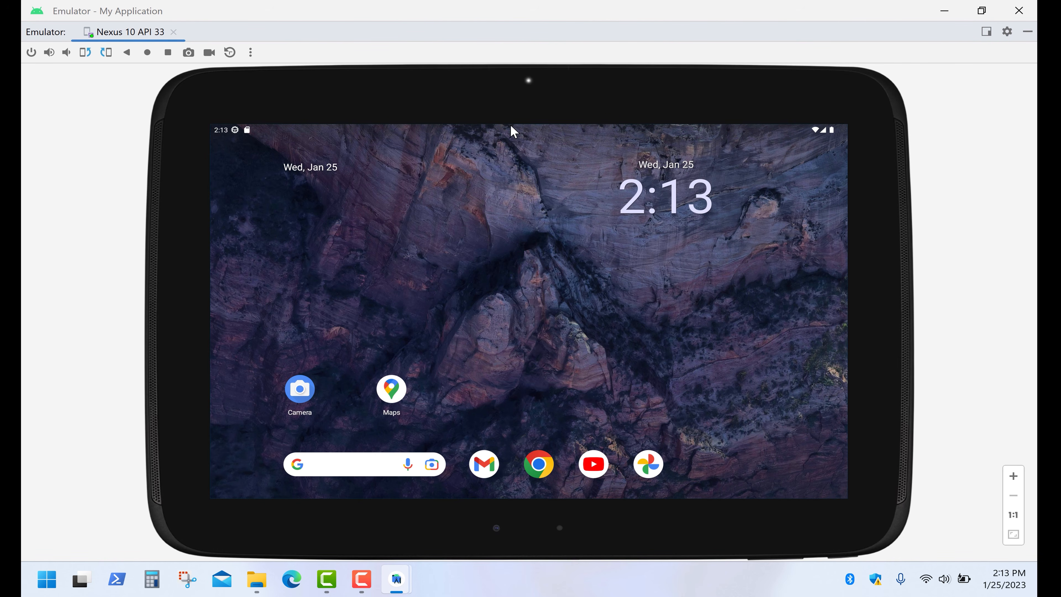
pyautogui.moveTo(513, 132); pyautogui.dragTo(540, 410)
pyautogui.click(506, 471)
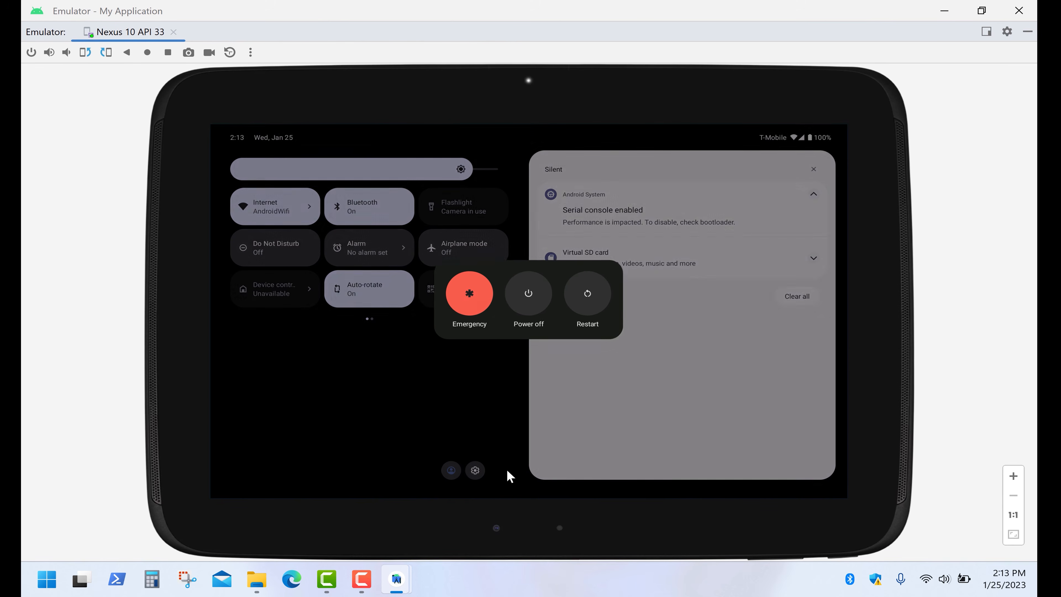
pyautogui.click(530, 308)
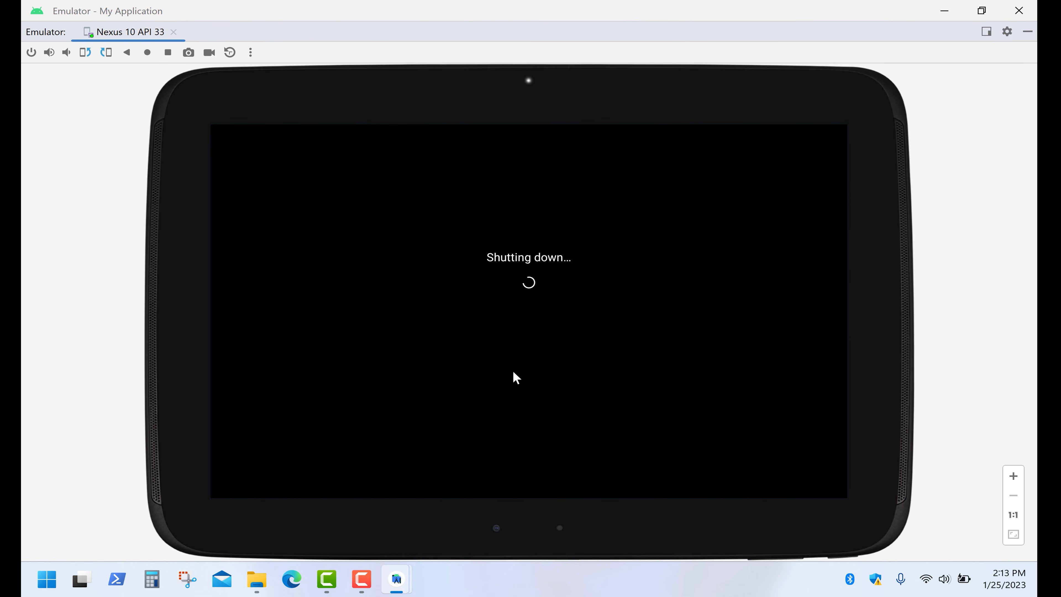